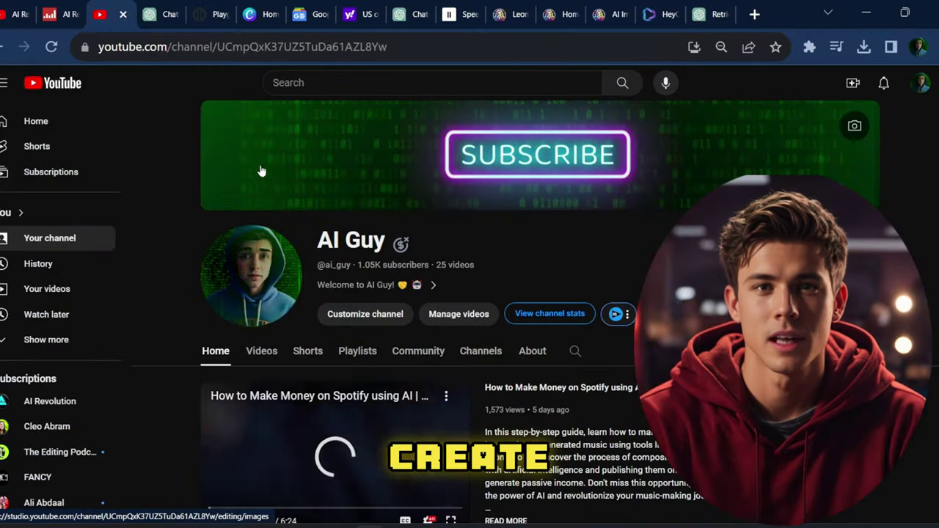
# Step: From the Videos tab, go via Switch account and View all channels to Create a channel
pyautogui.click(262, 350)
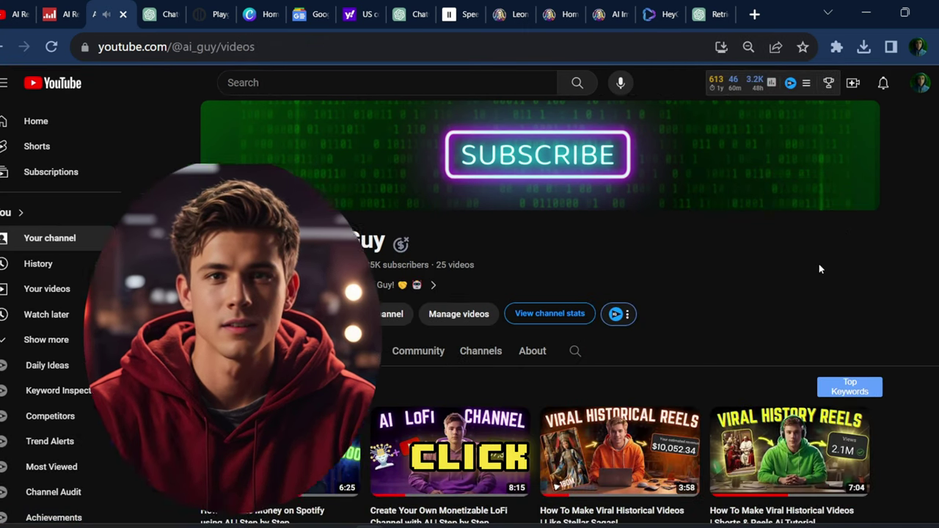
pyautogui.click(920, 83)
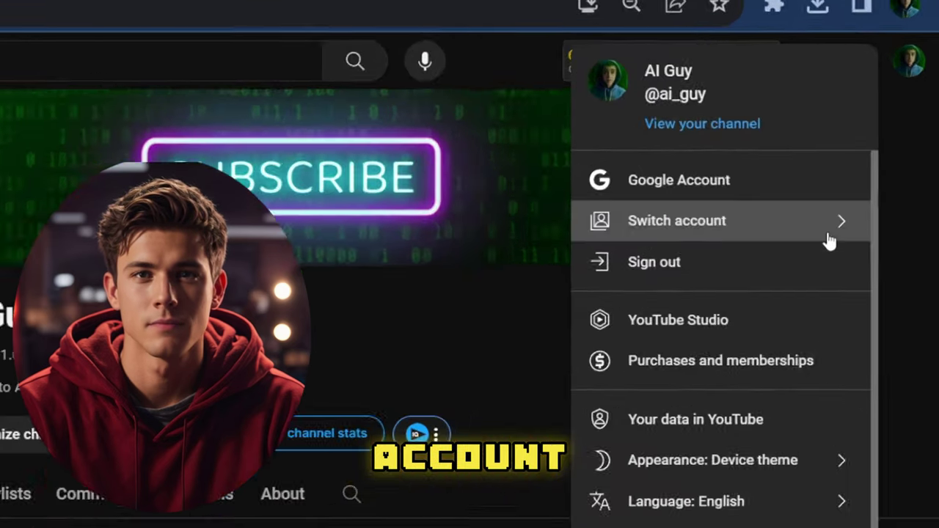
pyautogui.click(879, 183)
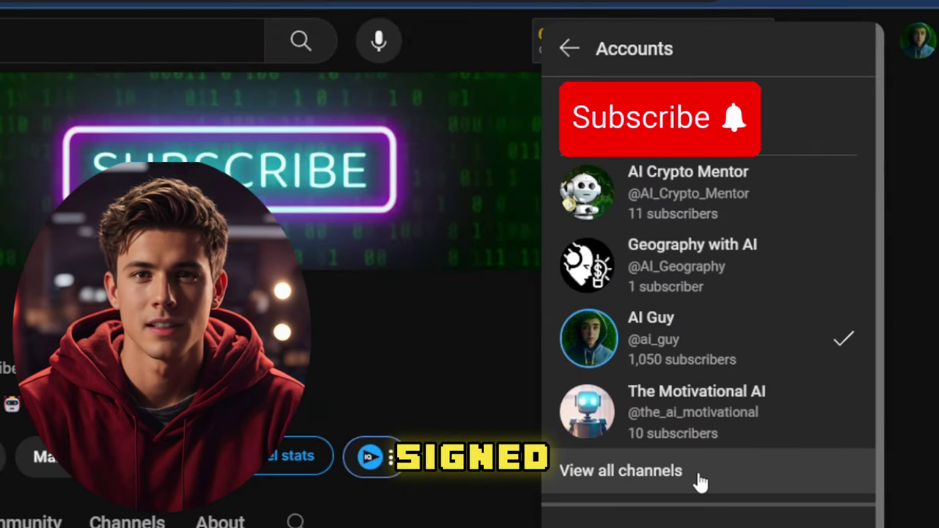
pyautogui.click(700, 480)
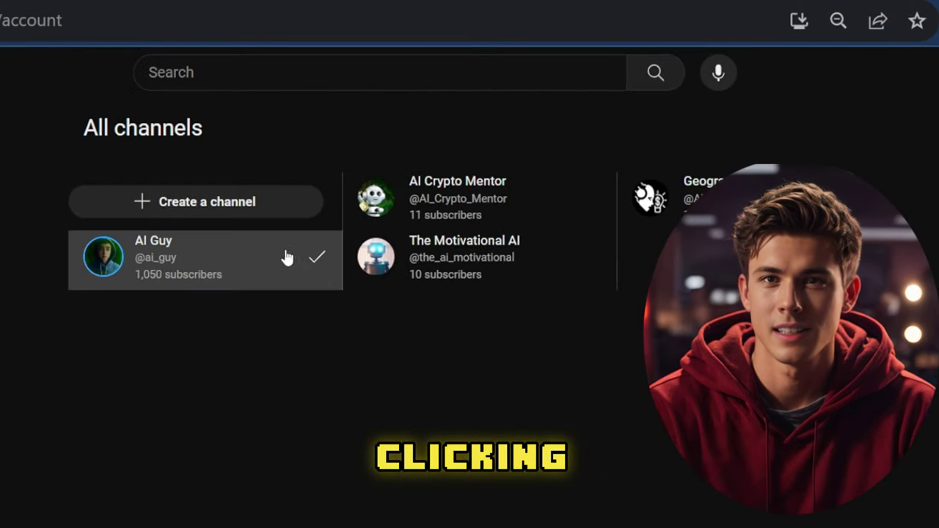
pyautogui.click(222, 207)
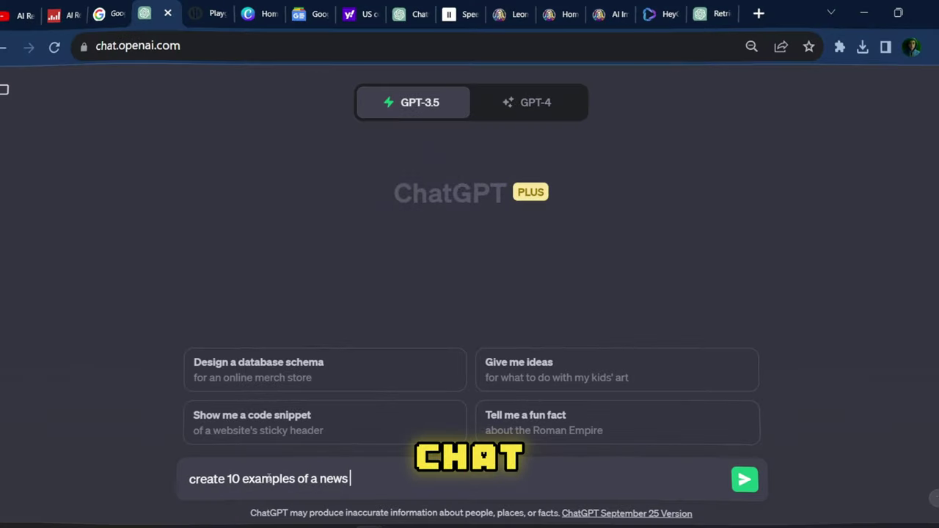
# Step: Ask ChatGPT for ten news YouTube channel names and take NewsNest back to YouTube
pyautogui.write('youtube cha')
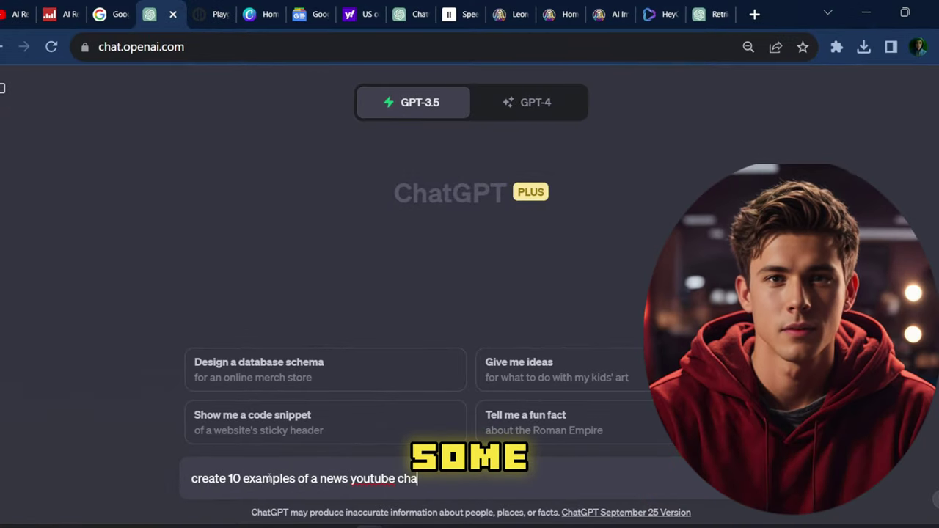
pyautogui.write('el nam')
pyautogui.press('Return')
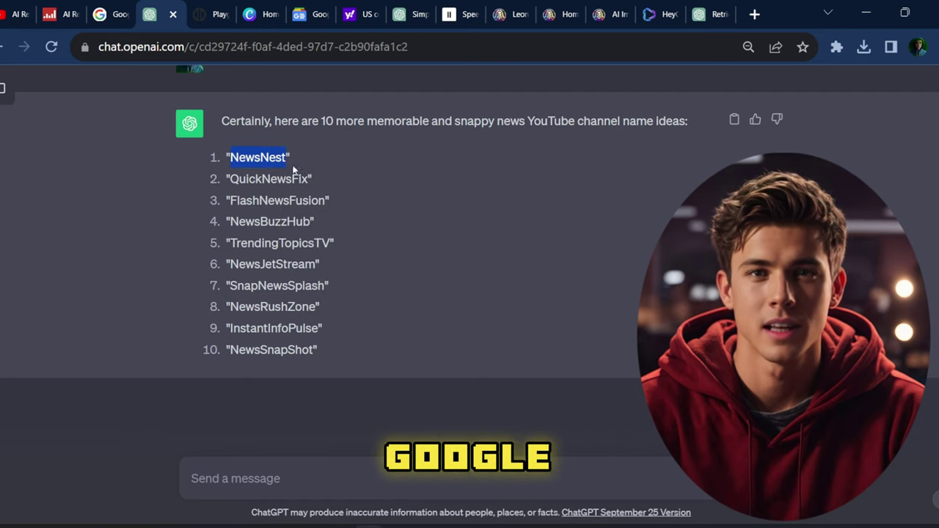
pyautogui.click(110, 14)
pyautogui.rightClick(287, 440)
pyautogui.click(311, 317)
pyautogui.scroll(-2, 289, 317)
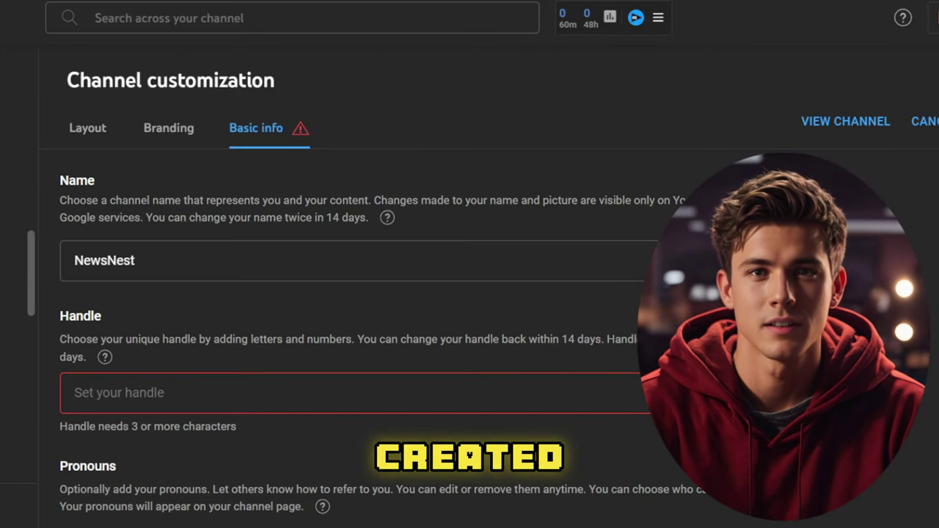
pyautogui.click(226, 392)
pyautogui.write('@')
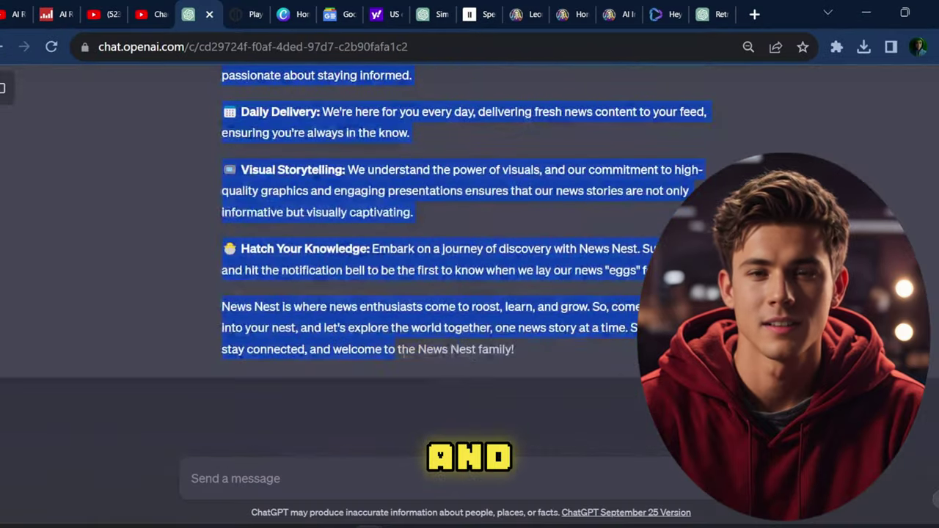
# Step: Copy ChatGPT's news description into Basic info > Description and publish it
pyautogui.moveTo(413, 358); pyautogui.dragTo(515, 351)
pyautogui.rightClick(546, 323)
pyautogui.click(562, 331)
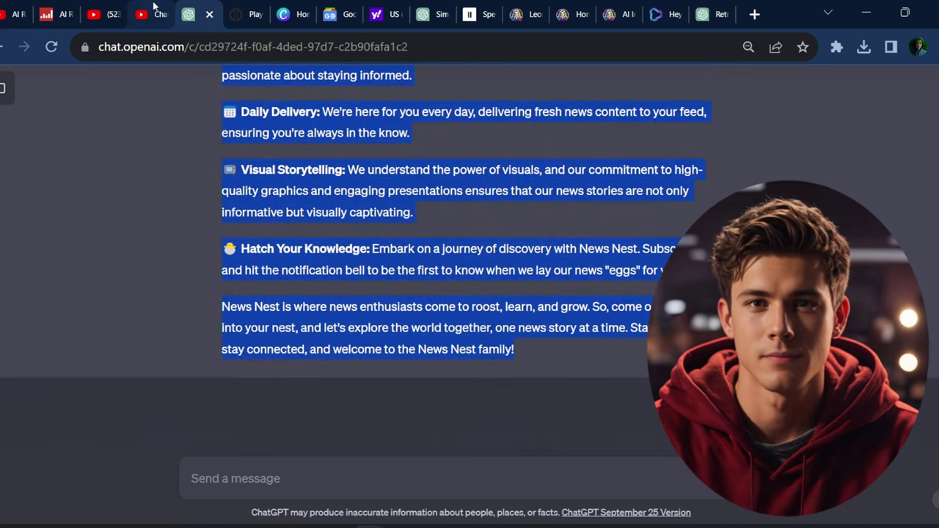
pyautogui.click(154, 11)
pyautogui.hotkey('ctrl', 'v')
pyautogui.scroll(-2, 345, 343)
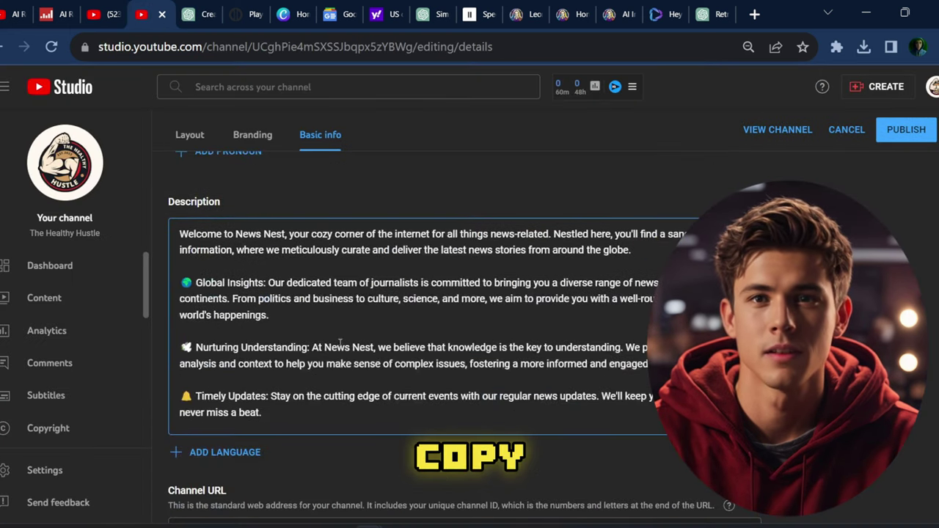
pyautogui.click(904, 132)
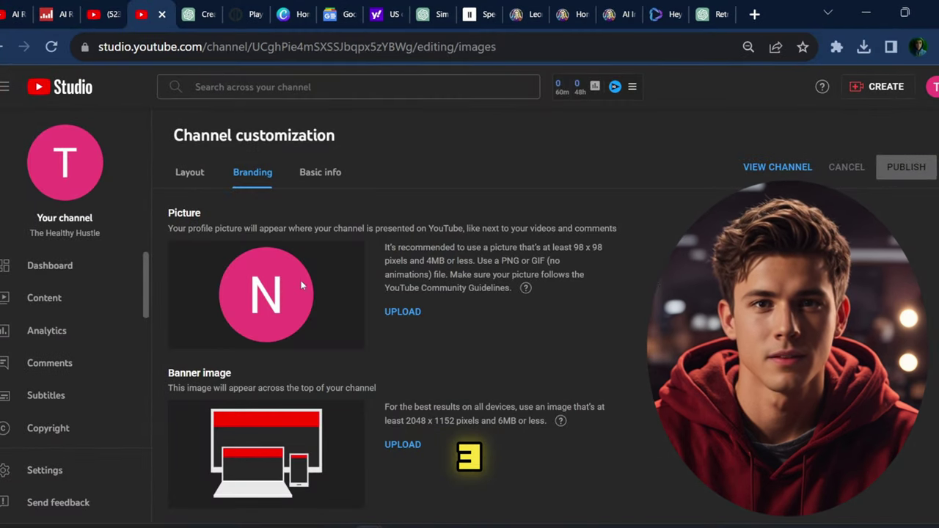
# Step: Scroll down the NewsNest channel's Branding settings
pyautogui.scroll(-1, 312, 283)
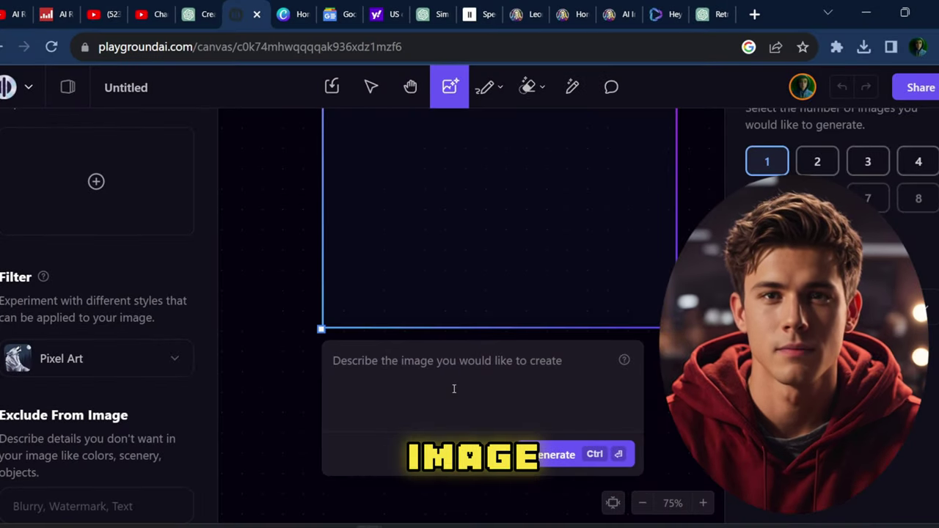
# Step: Generate four minimalistic pixel-art news logos, then spinning-world variations
pyautogui.write('minimalistic logo for a news channel')
pyautogui.click(916, 161)
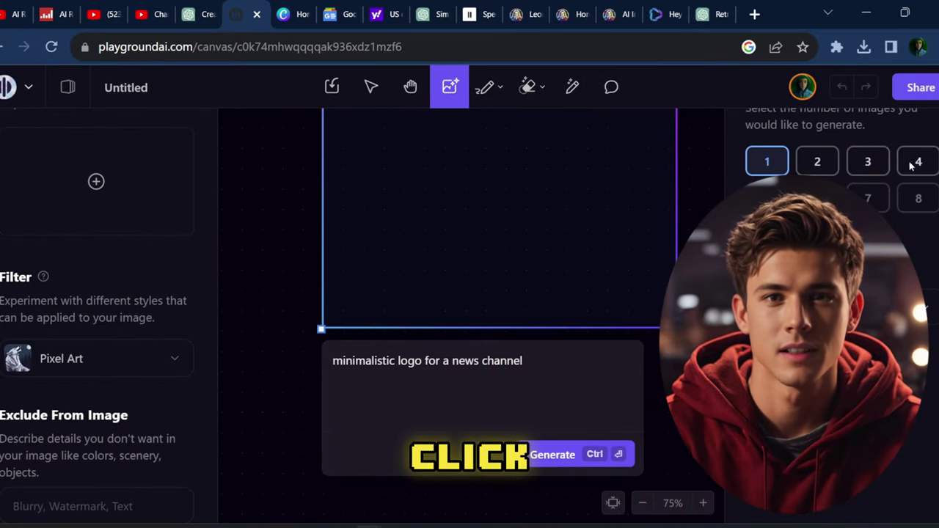
pyautogui.hotkey('ctrl', 'Return')
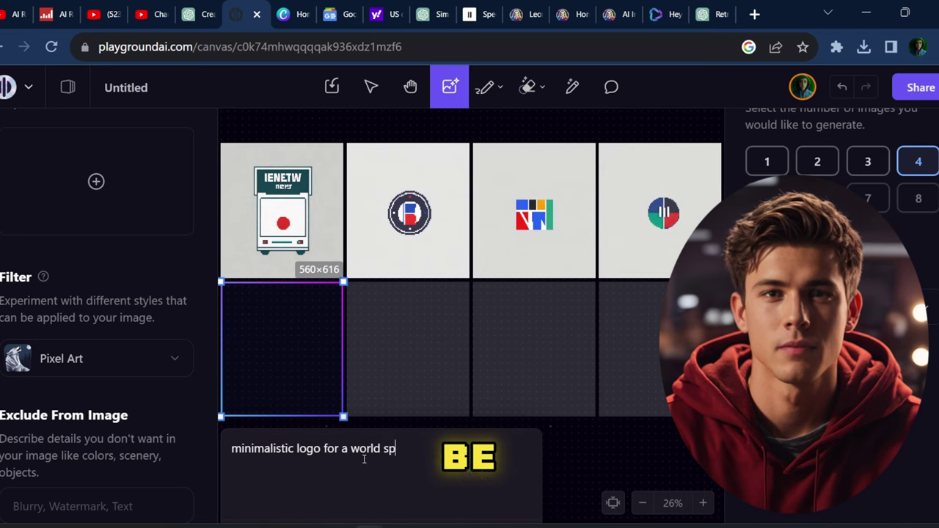
pyautogui.write('inning')
pyautogui.hotkey('ctrl', 'Return')
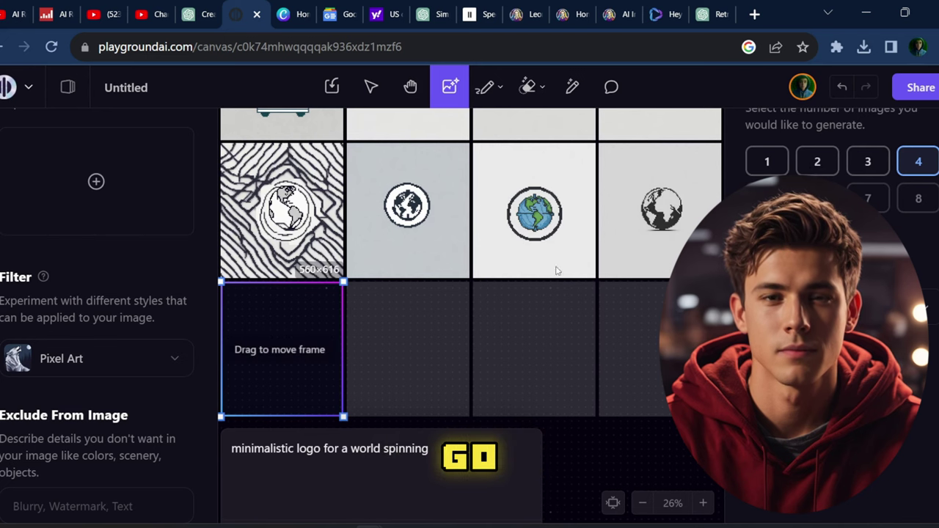
# Step: Download the blue-and-green globe logo as a PNG
pyautogui.click(552, 246)
pyautogui.rightClick(512, 213)
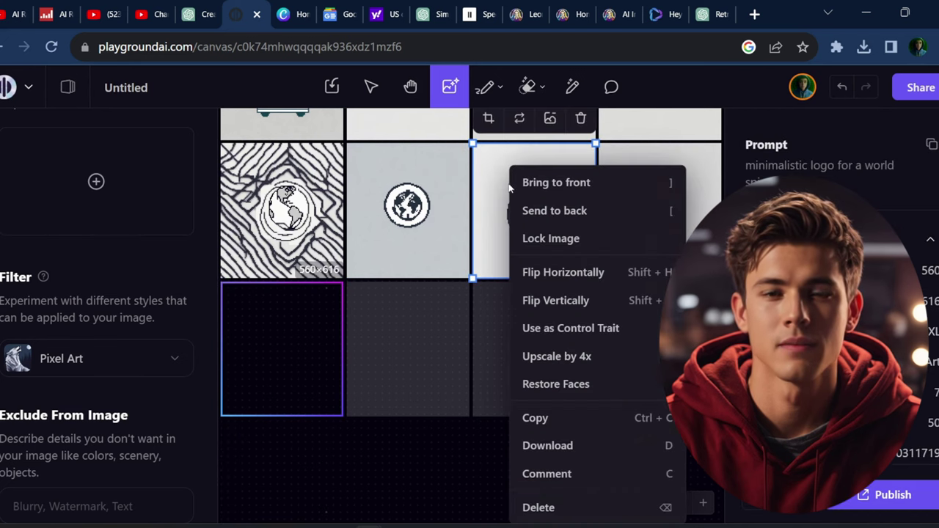
pyautogui.click(549, 445)
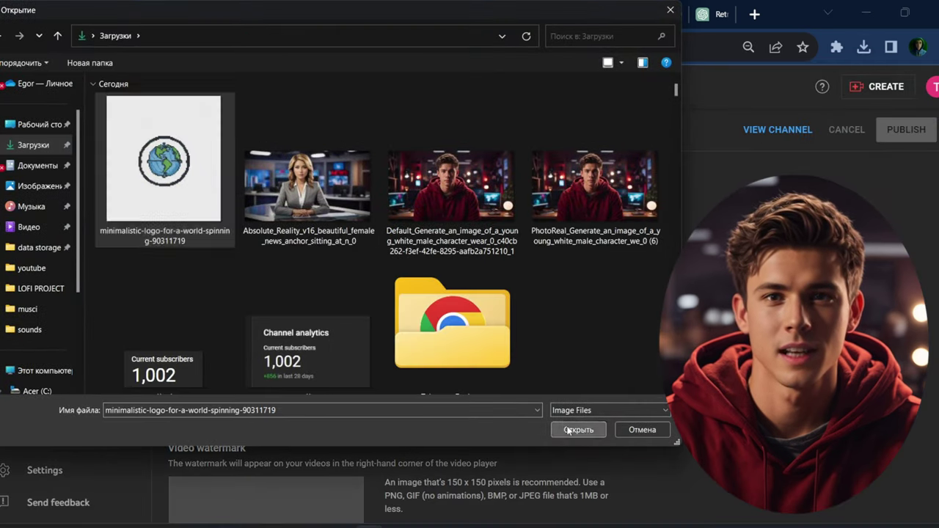
# Step: Upload the globe PNG as the channel picture and confirm it with Done
pyautogui.click(569, 431)
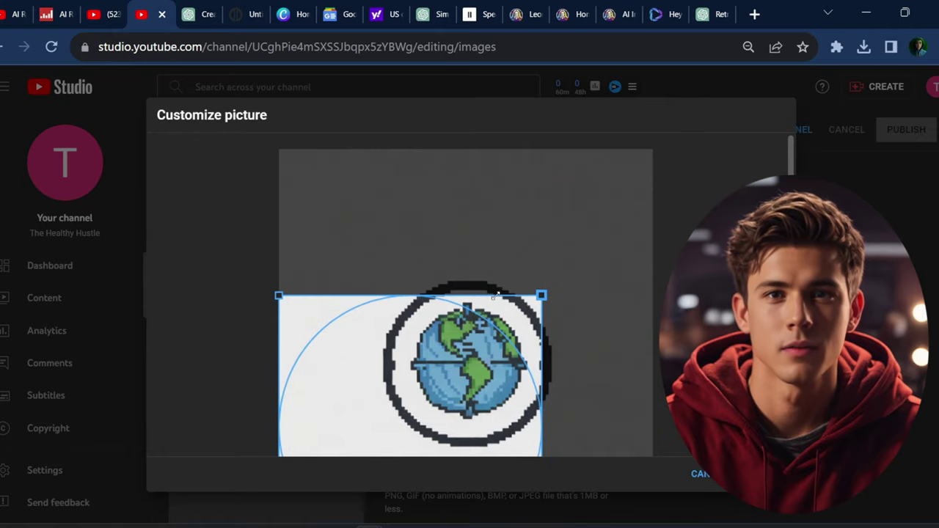
pyautogui.click(743, 475)
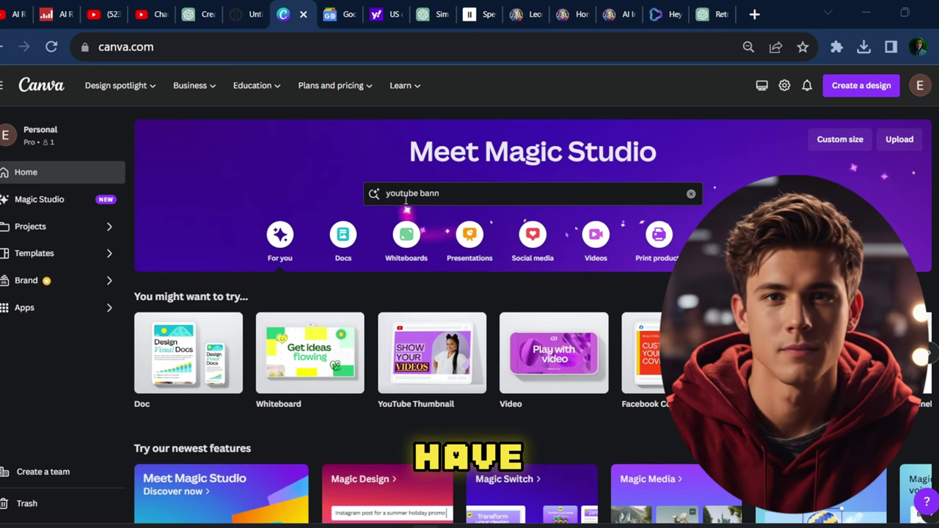
# Step: Search Canva templates for 'youtube banner news channel' and browse the results
pyautogui.click(466, 195)
pyautogui.click(481, 258)
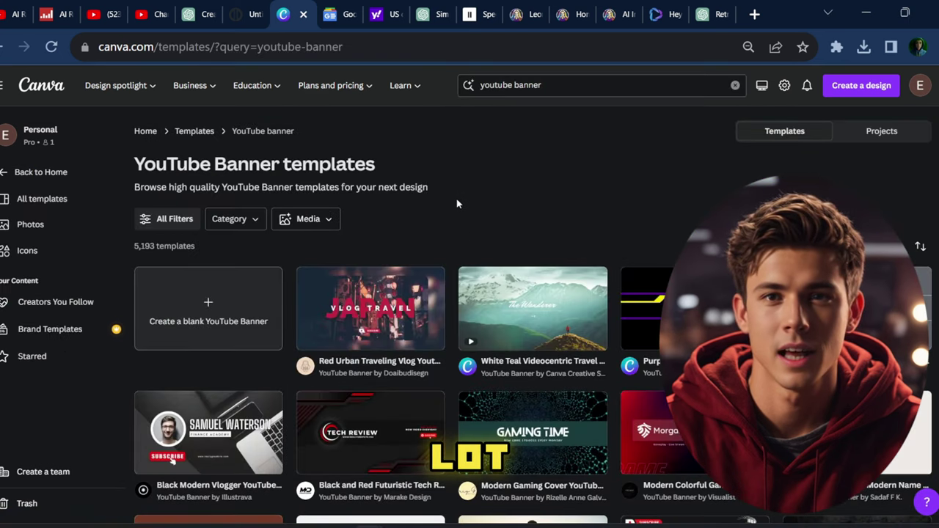
pyautogui.scroll(-1, 459, 190)
pyautogui.scroll(1, 443, 145)
pyautogui.click(563, 85)
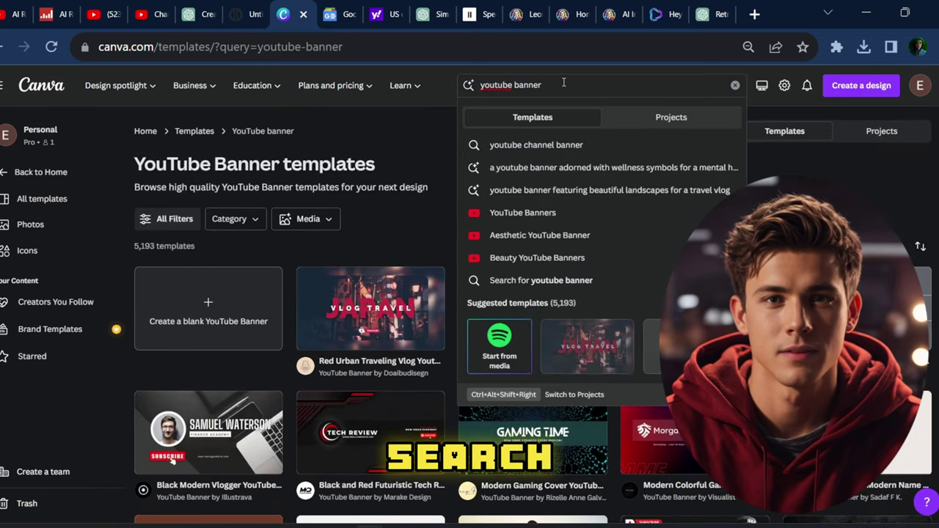
pyautogui.write('news channel')
pyautogui.press('Return')
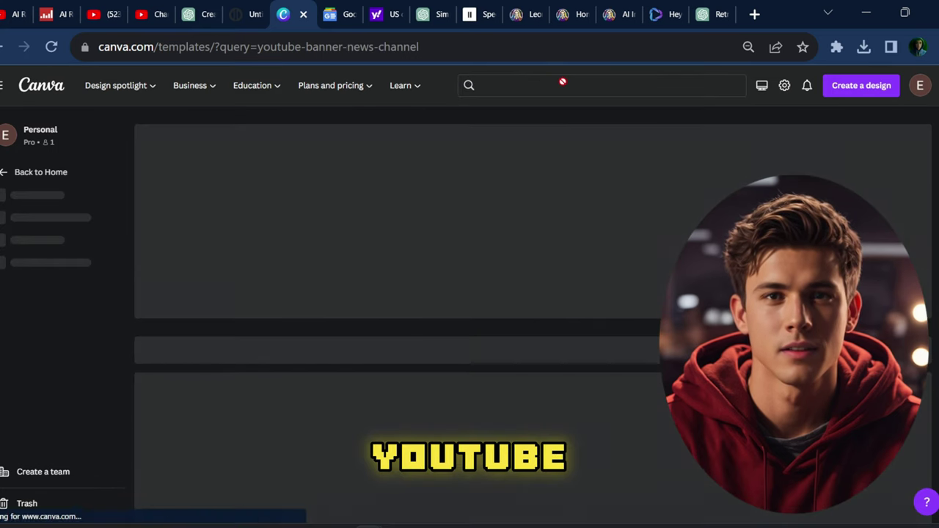
pyautogui.scroll(-4, 529, 189)
pyautogui.scroll(-3, 529, 188)
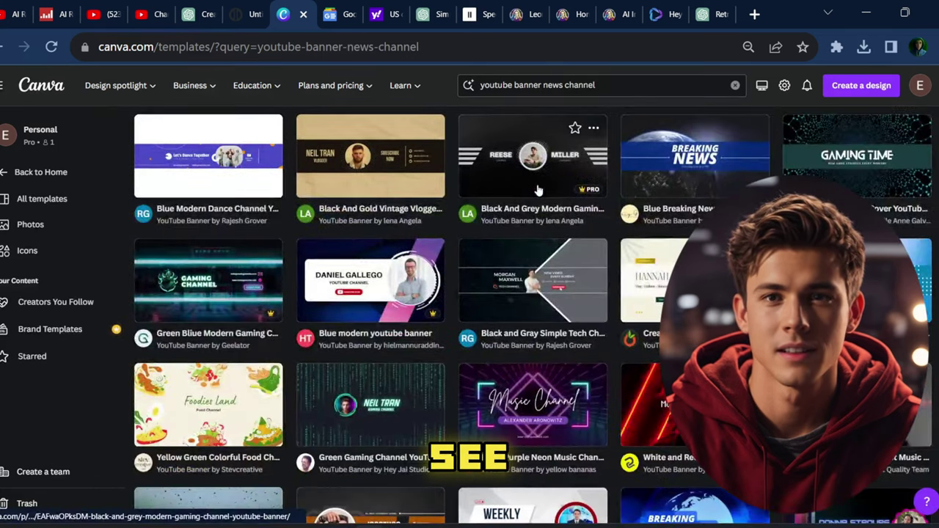
pyautogui.scroll(-2, 440, 205)
pyautogui.scroll(1, 513, 227)
pyautogui.scroll(2, 578, 252)
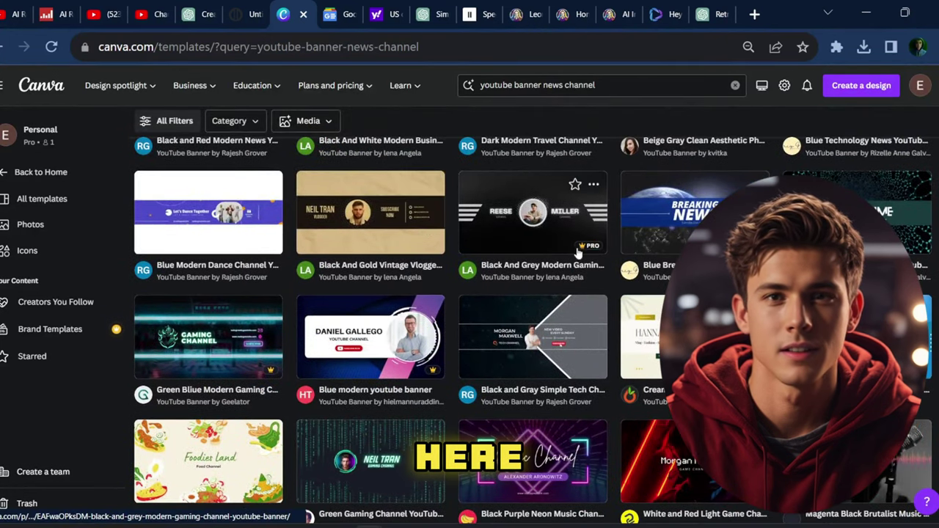
# Step: In the Blue Breaking News template, change the title to an enlarged, centred NEWS NEST
pyautogui.click(668, 213)
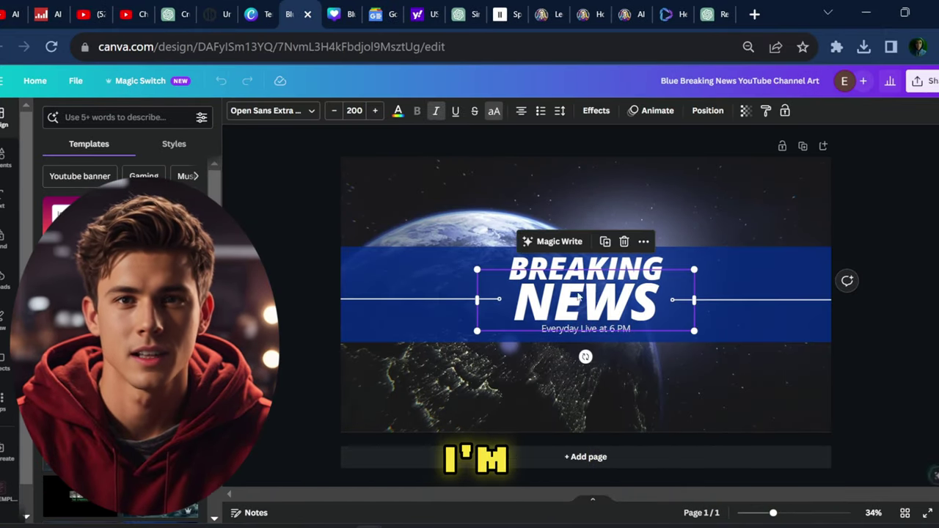
pyautogui.moveTo(587, 269); pyautogui.dragTo(602, 314)
pyautogui.doubleClick(609, 314)
pyautogui.write('NEST')
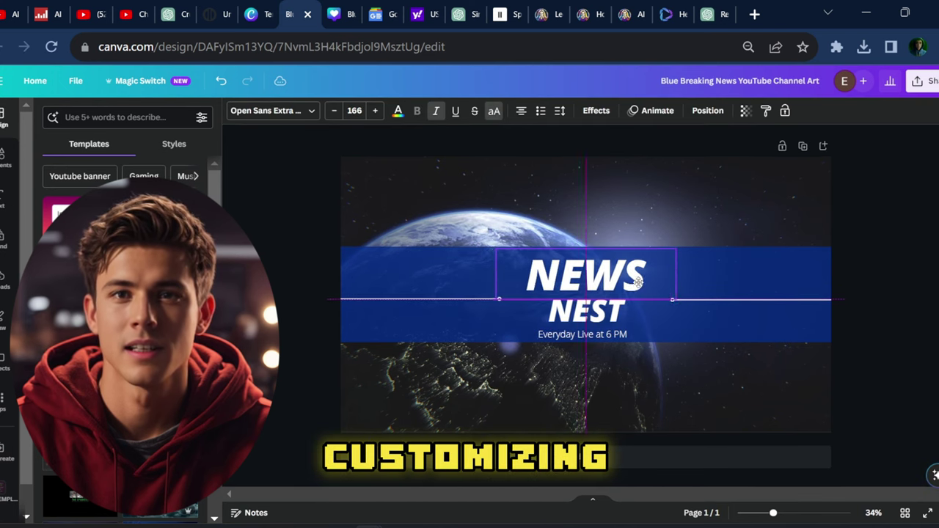
pyautogui.moveTo(694, 309); pyautogui.dragTo(697, 294)
pyautogui.moveTo(587, 308); pyautogui.dragTo(594, 321)
pyautogui.click(752, 301)
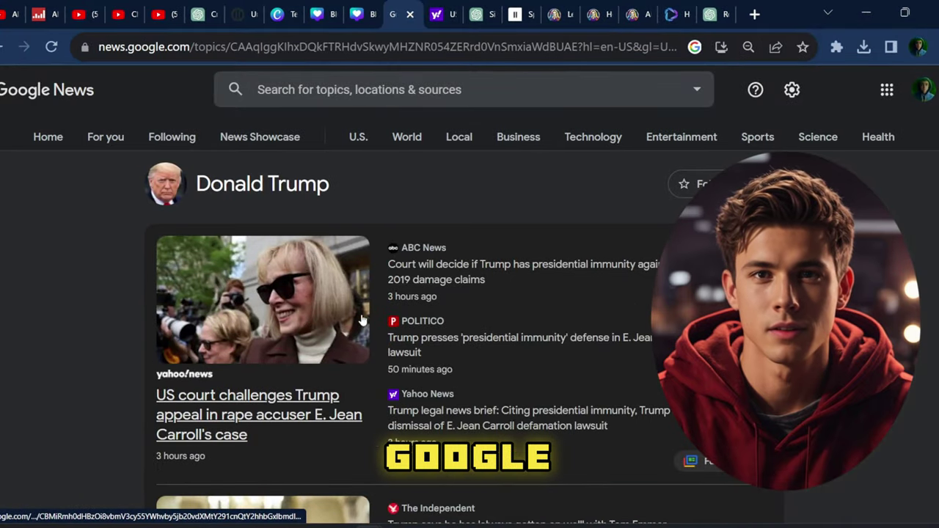
# Step: Open the Yahoo article on Trump's appeal in the Carroll lawsuit and scroll through it
pyautogui.click(280, 411)
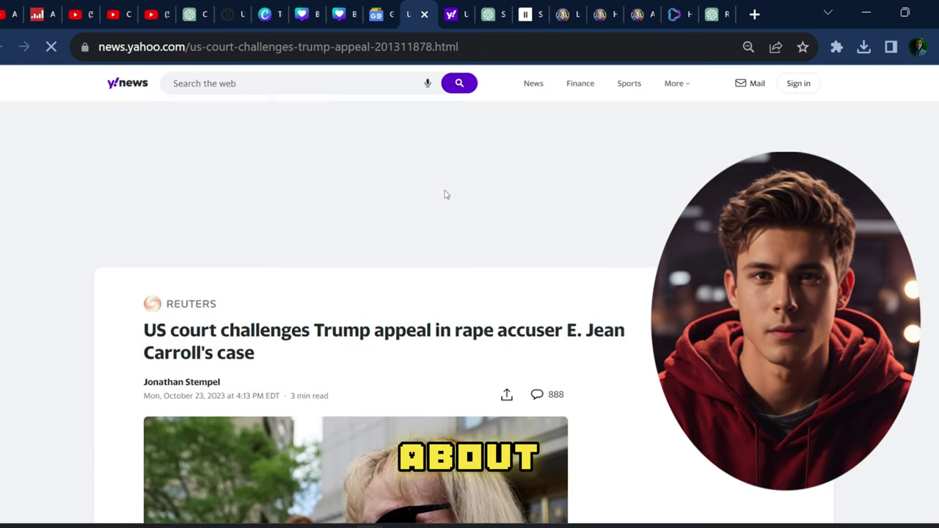
pyautogui.scroll(-5, 449, 196)
pyautogui.scroll(-3, 449, 197)
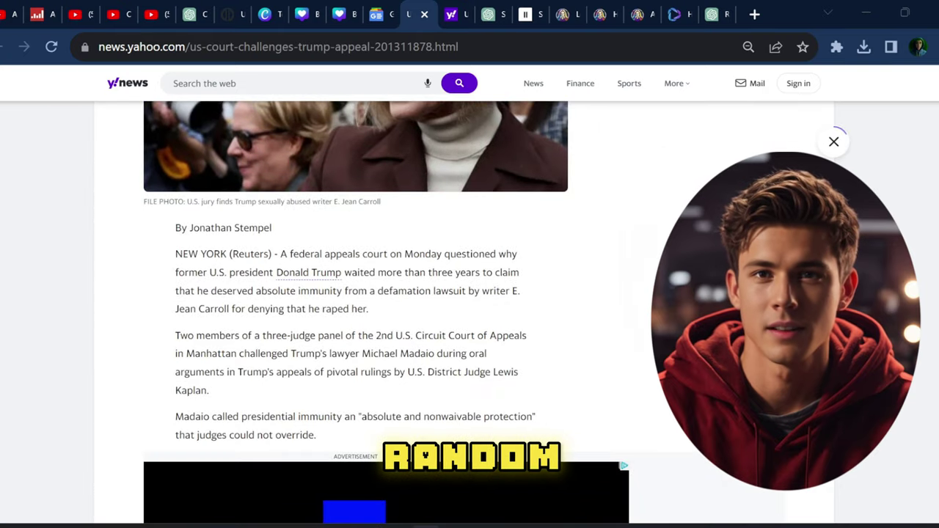
pyautogui.scroll(-5, 232, 205)
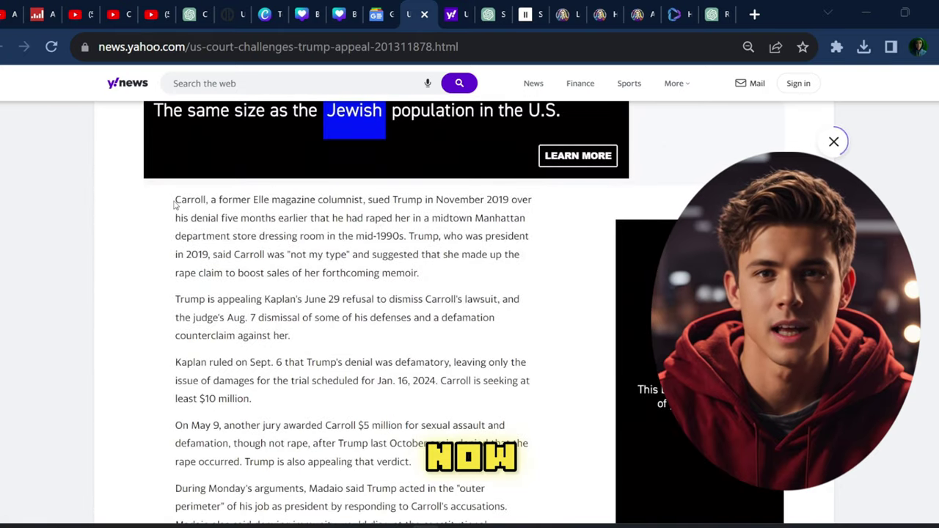
# Step: Copy the article text and send it to ChatGPT for a rewrite
pyautogui.moveTo(174, 204); pyautogui.dragTo(427, 434)
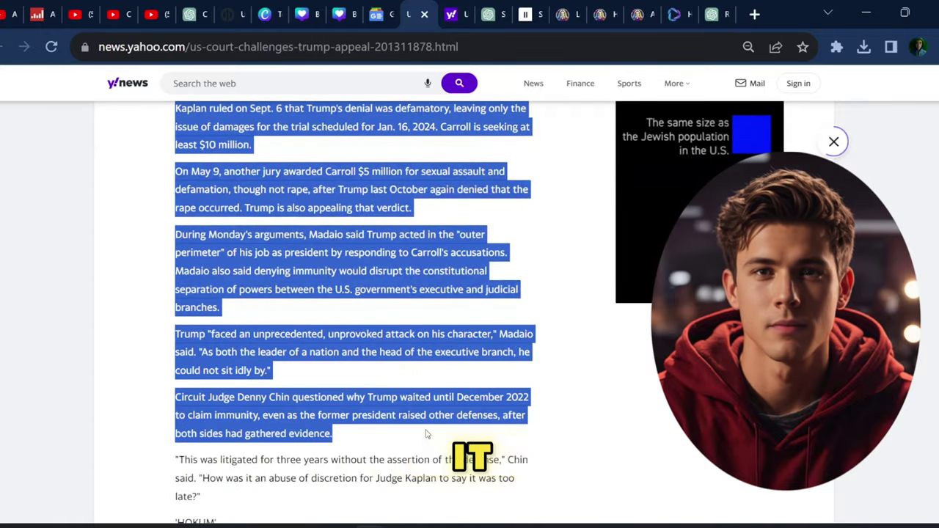
pyautogui.rightClick(345, 272)
pyautogui.click(367, 281)
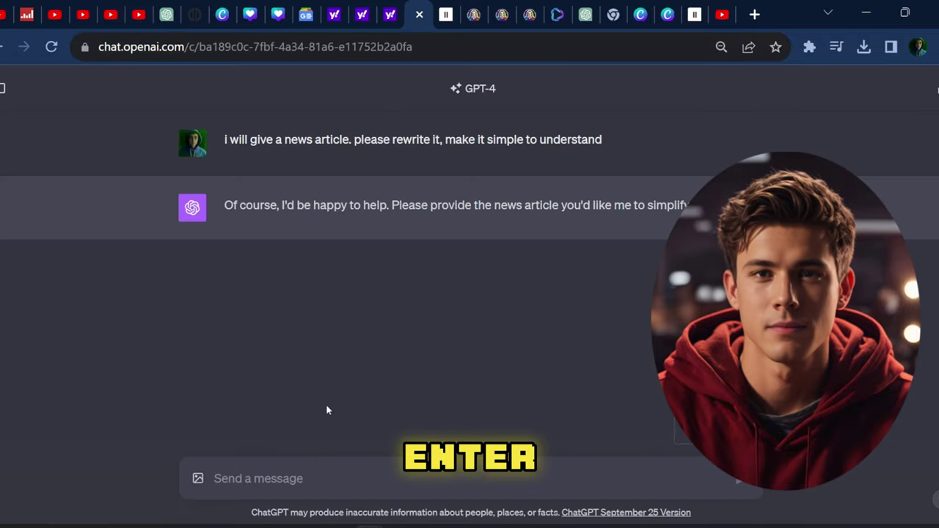
pyautogui.hotkey('ctrl', 'v')
pyautogui.press('Return')
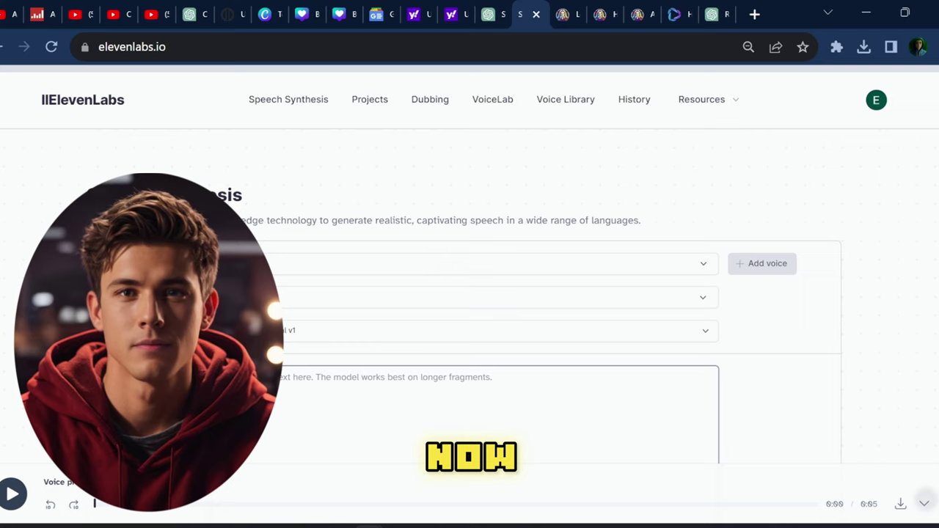
# Step: Highlight the remaining 10000-character quota, then go to VoiceLab
pyautogui.scroll(-4, 736, 287)
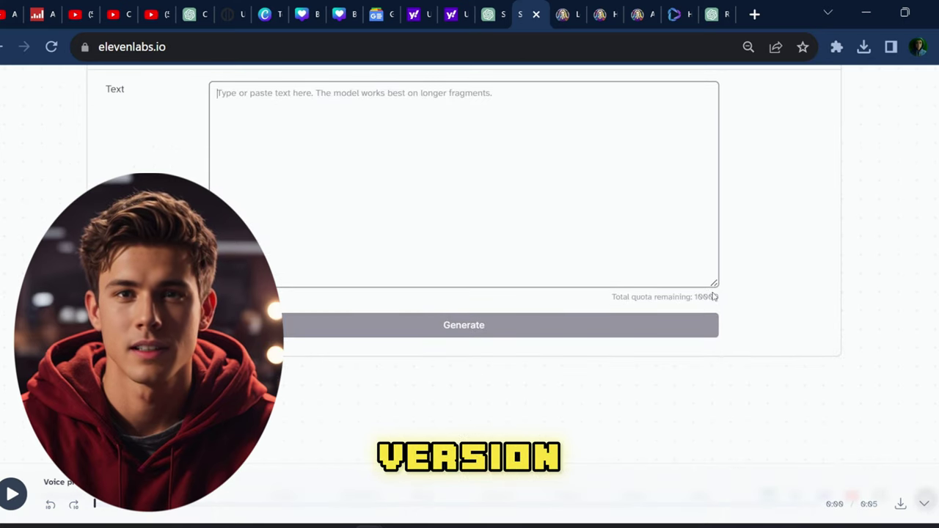
pyautogui.doubleClick(707, 296)
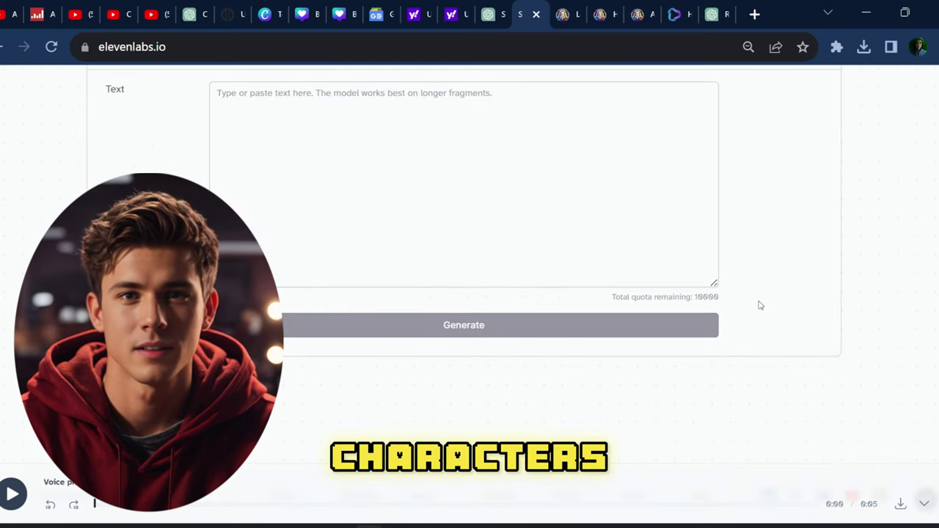
pyautogui.scroll(4, 760, 301)
pyautogui.click(490, 107)
# Step: Browse the community Voice Library using the advanced and age filters
pyautogui.click(286, 286)
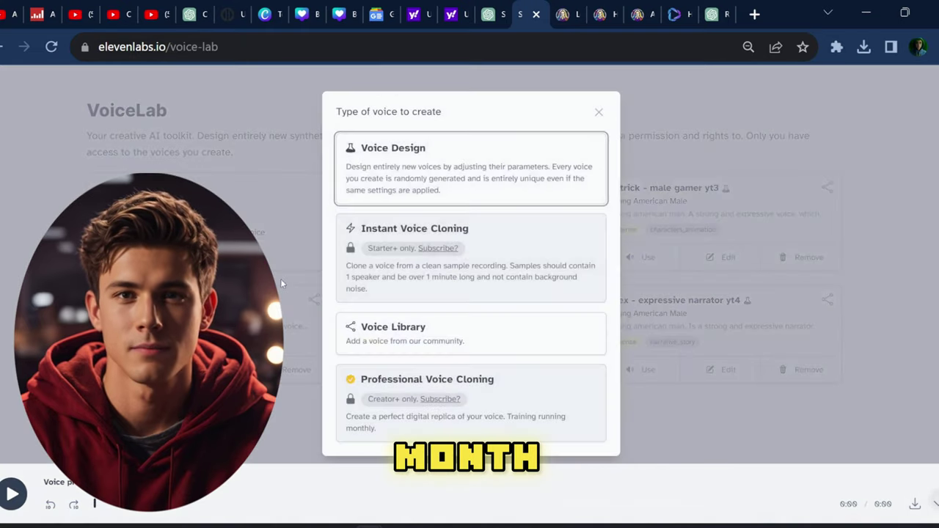
pyautogui.click(420, 343)
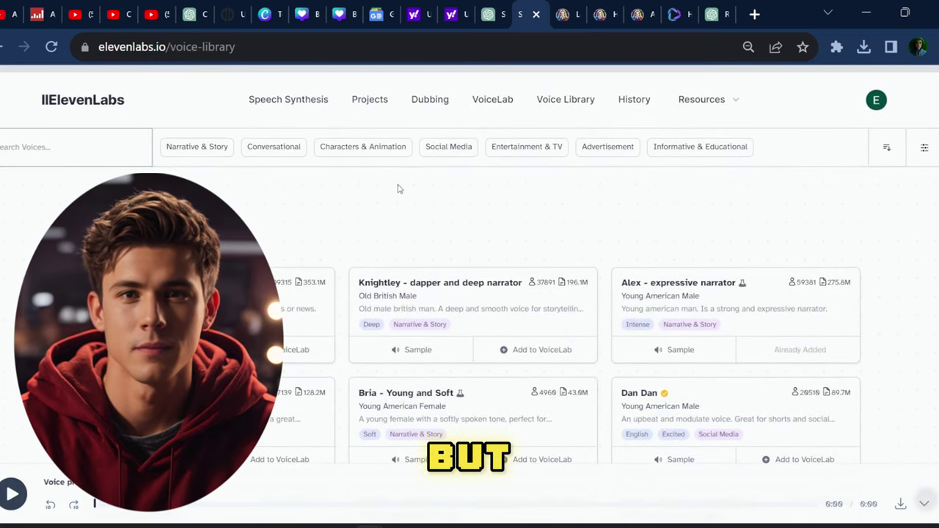
pyautogui.click(927, 148)
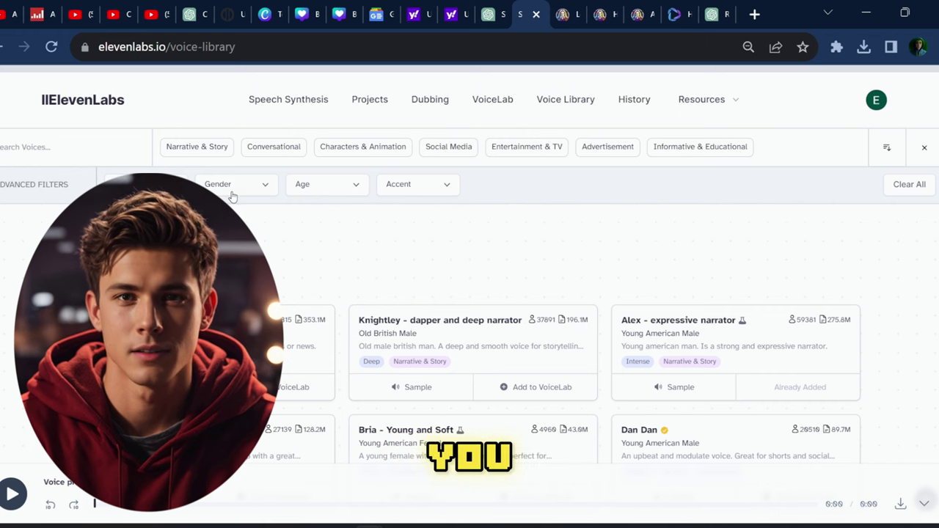
pyautogui.click(331, 188)
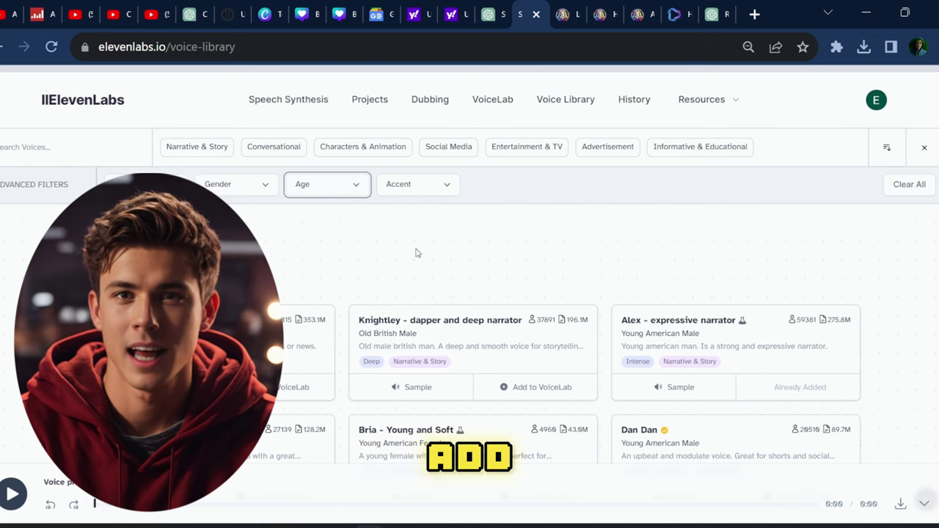
pyautogui.scroll(-1, 531, 255)
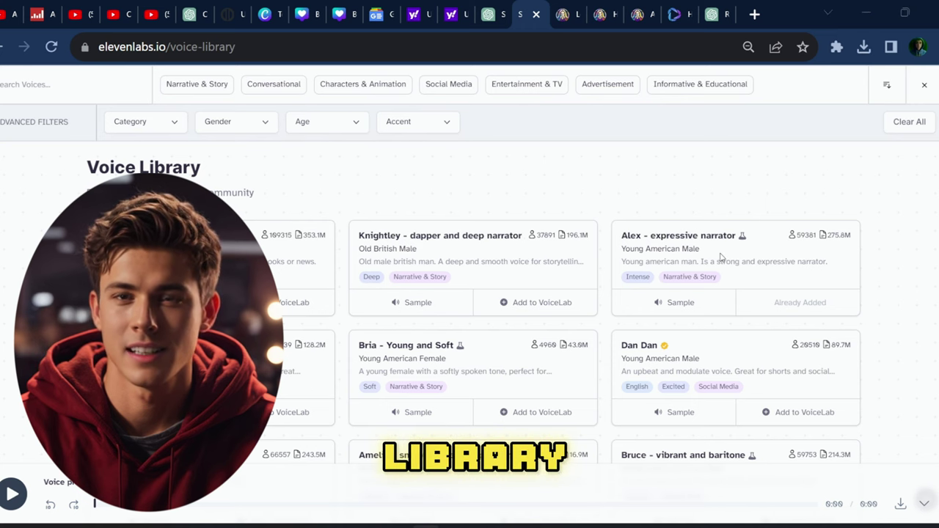
pyautogui.scroll(-3, 721, 256)
pyautogui.scroll(3, 494, 253)
pyautogui.scroll(-1, 488, 247)
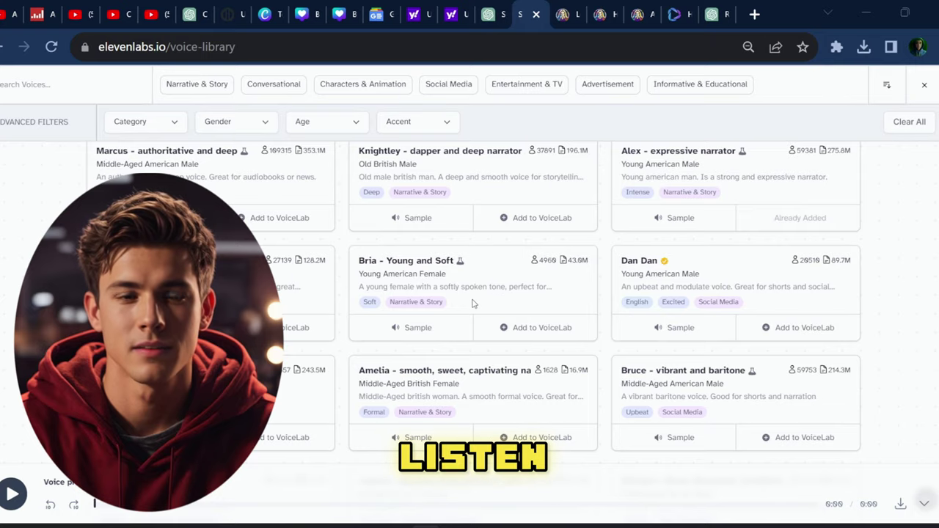
pyautogui.scroll(-2, 464, 306)
# Step: Preview Joanne, add her to VoiceLab, and pick her in Speech Synthesis
pyautogui.click(415, 380)
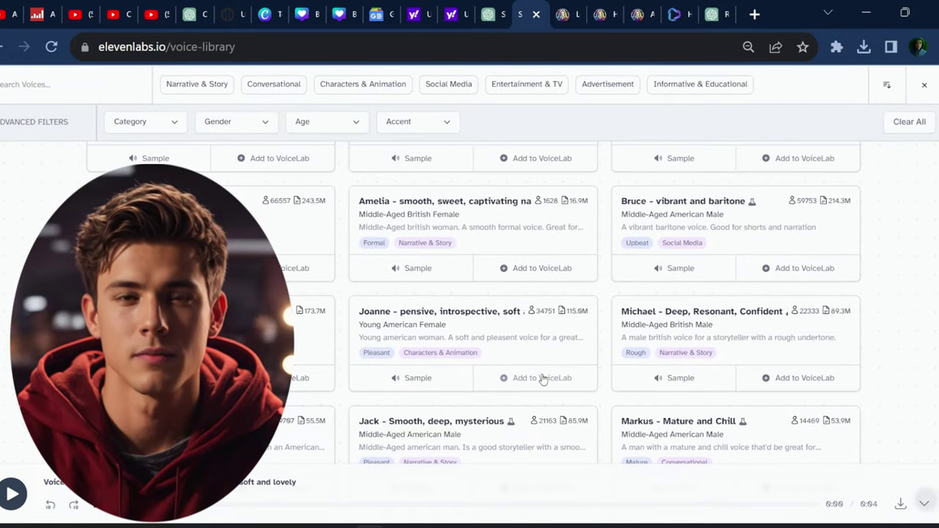
pyautogui.click(542, 378)
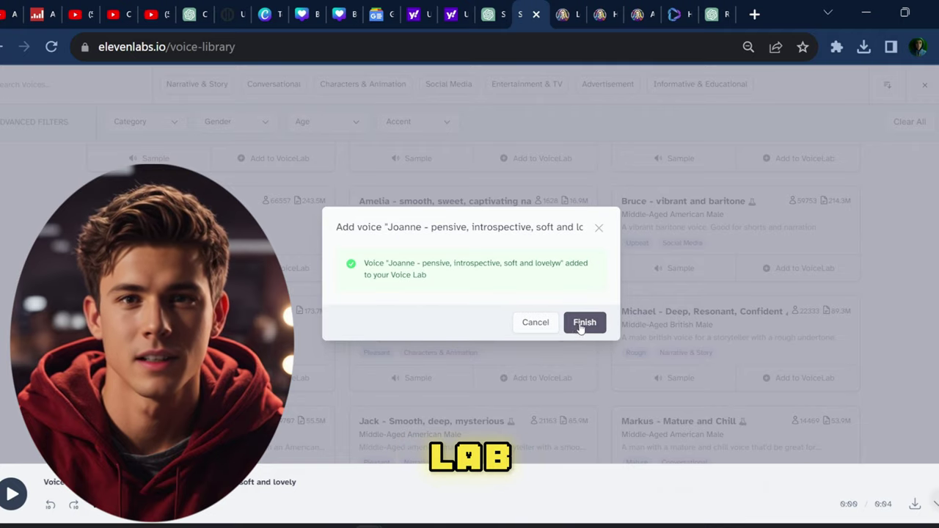
pyautogui.click(582, 324)
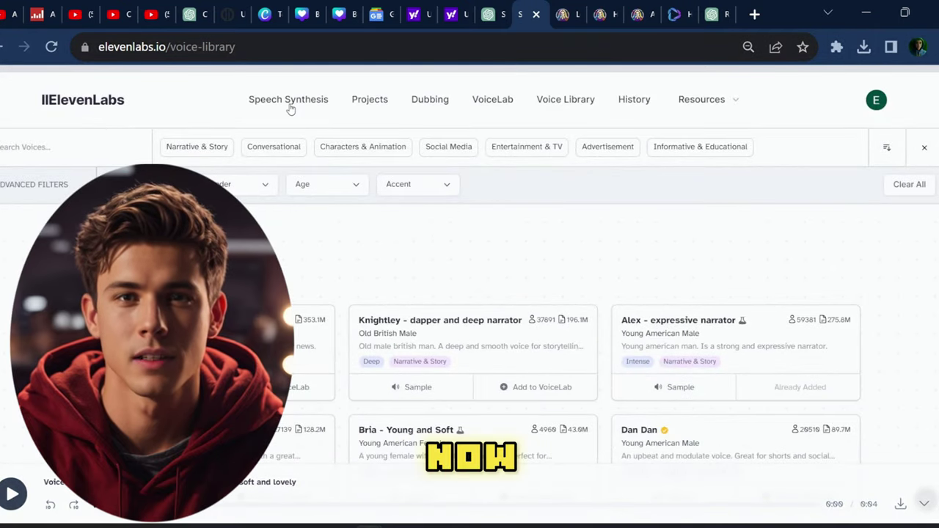
pyautogui.click(290, 103)
pyautogui.click(371, 262)
# Step: Select Joanne as the ElevenLabs voice
pyautogui.click(533, 269)
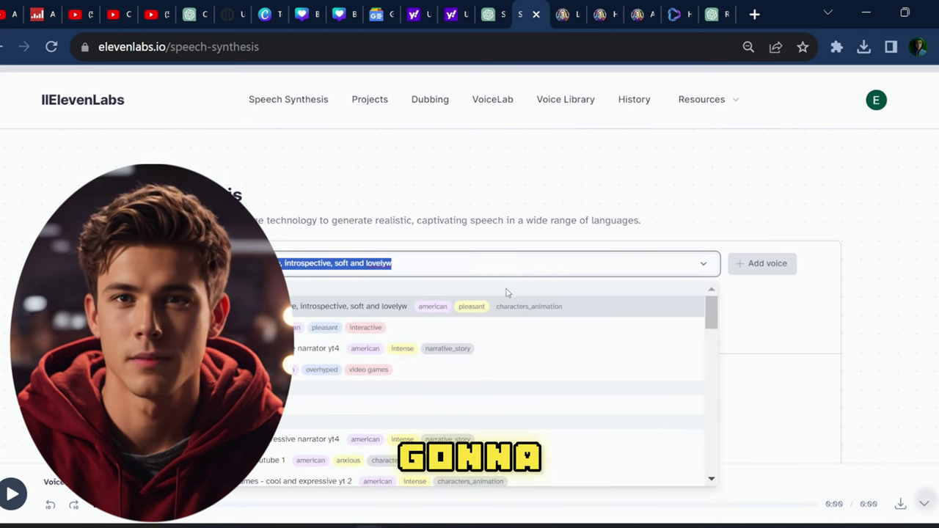
pyautogui.click(480, 263)
pyautogui.click(730, 317)
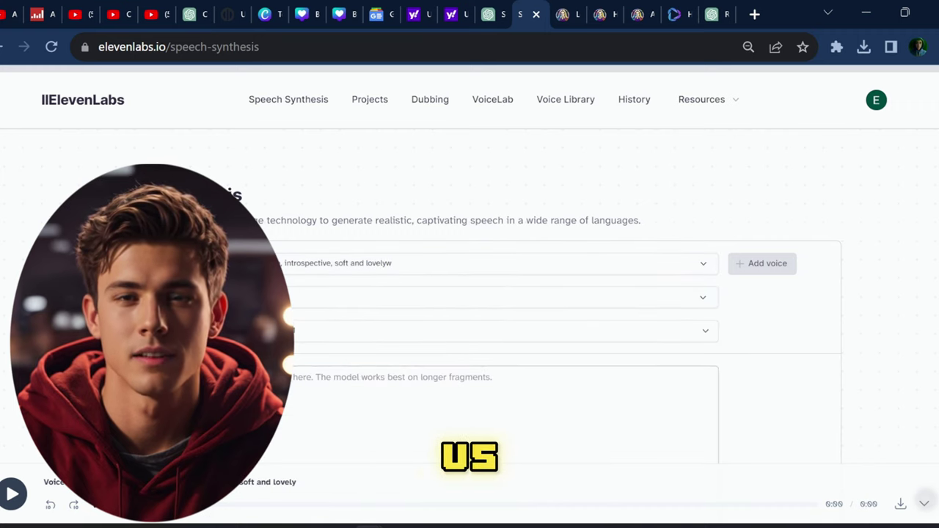
# Step: Paste the Carroll lawsuit article into the text box and generate the audio
pyautogui.scroll(-2, 506, 363)
pyautogui.rightClick(418, 338)
pyautogui.click(448, 229)
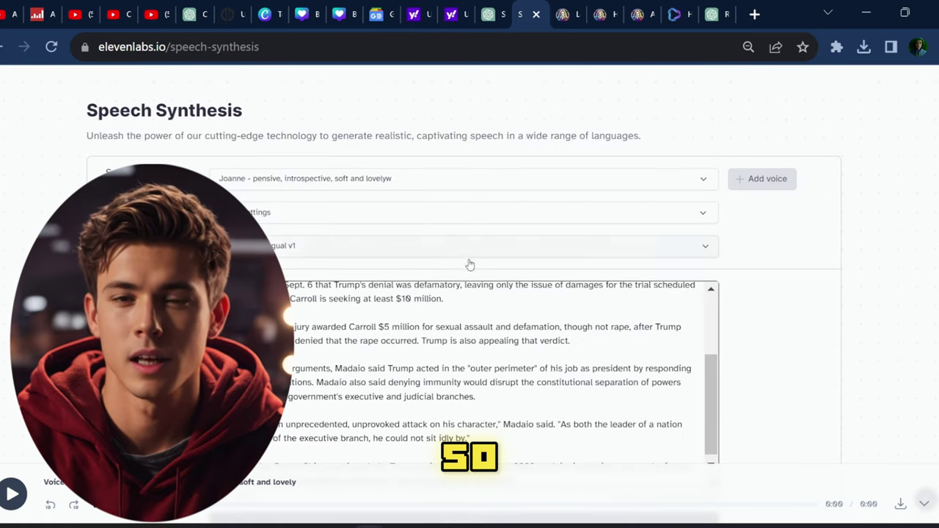
pyautogui.scroll(-3, 805, 339)
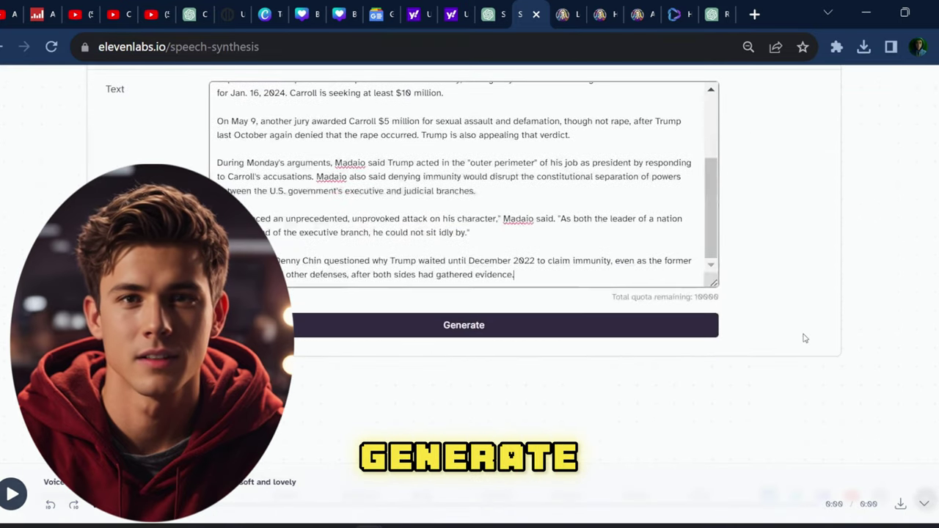
pyautogui.click(391, 327)
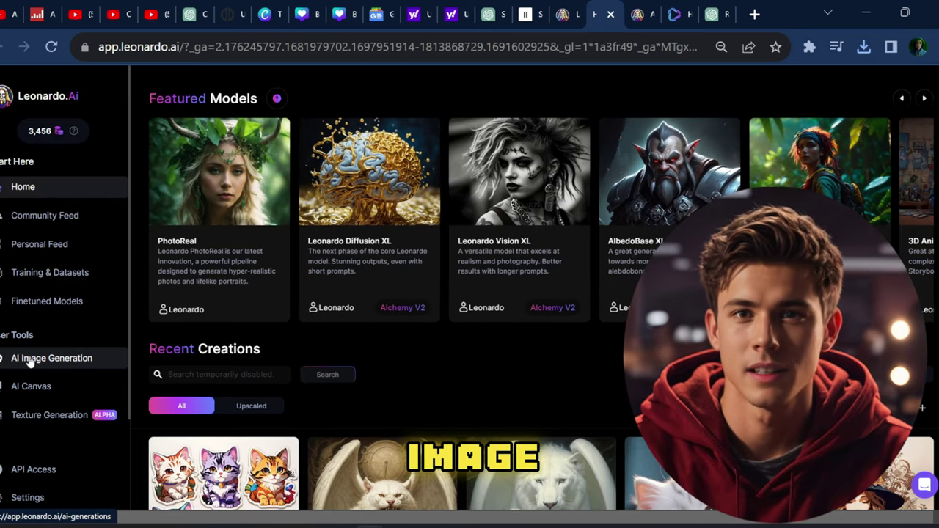
# Step: Open Leonardo's AI Image Generation workspace
pyautogui.click(30, 362)
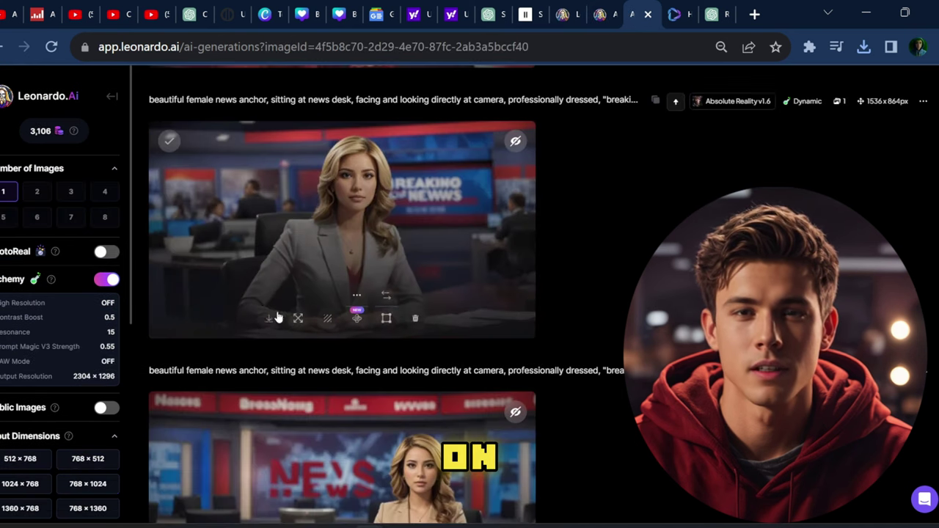
pyautogui.scroll(-2, 133, 294)
pyautogui.scroll(1, 133, 294)
pyautogui.scroll(-3, 62, 314)
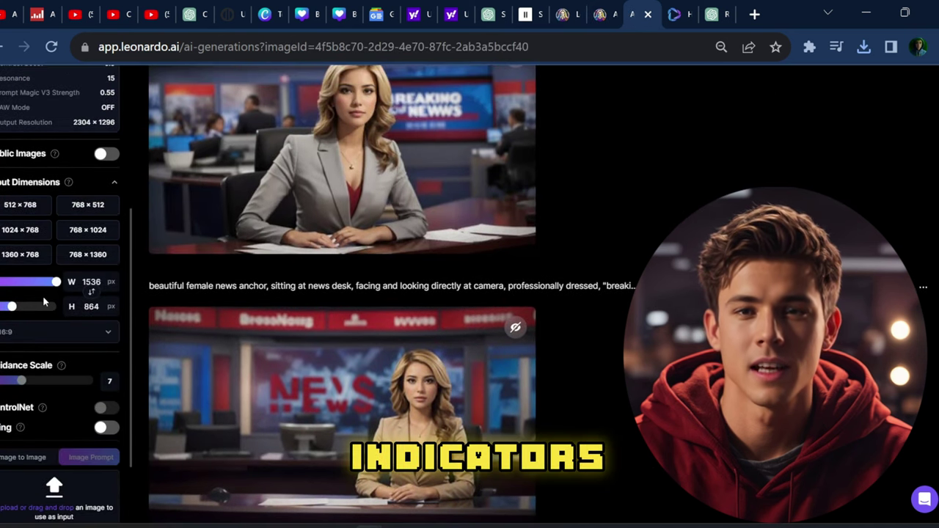
# Step: Set the input dimensions to a 16:9 aspect ratio (1536×864)
pyautogui.click(71, 336)
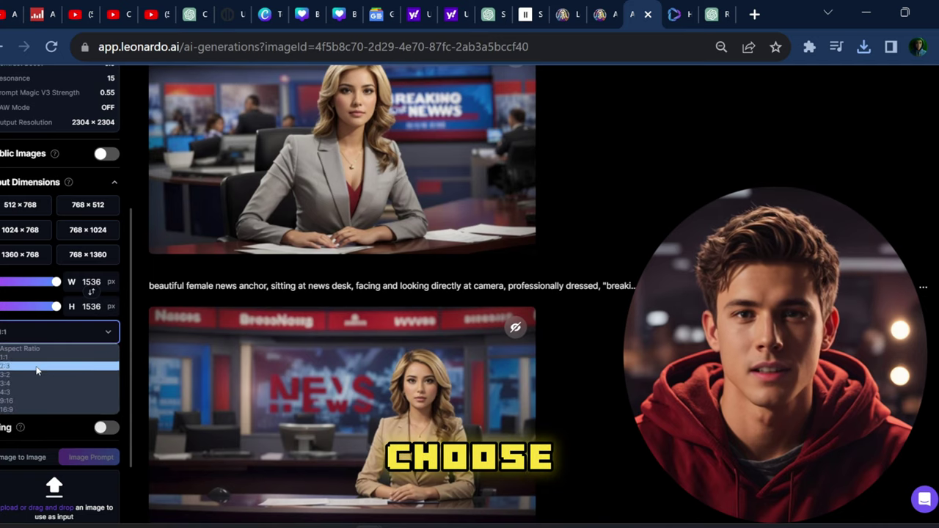
pyautogui.click(4, 409)
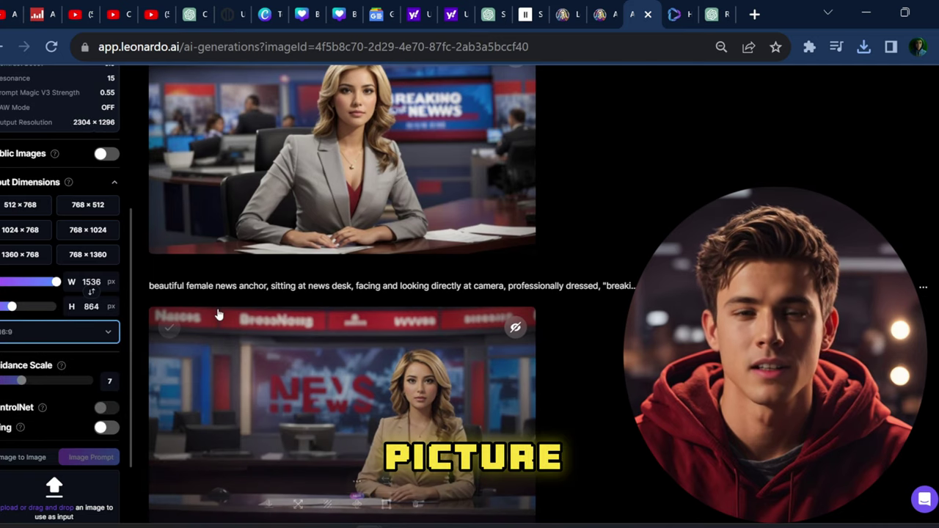
pyautogui.scroll(-2, 220, 327)
pyautogui.scroll(4, 227, 328)
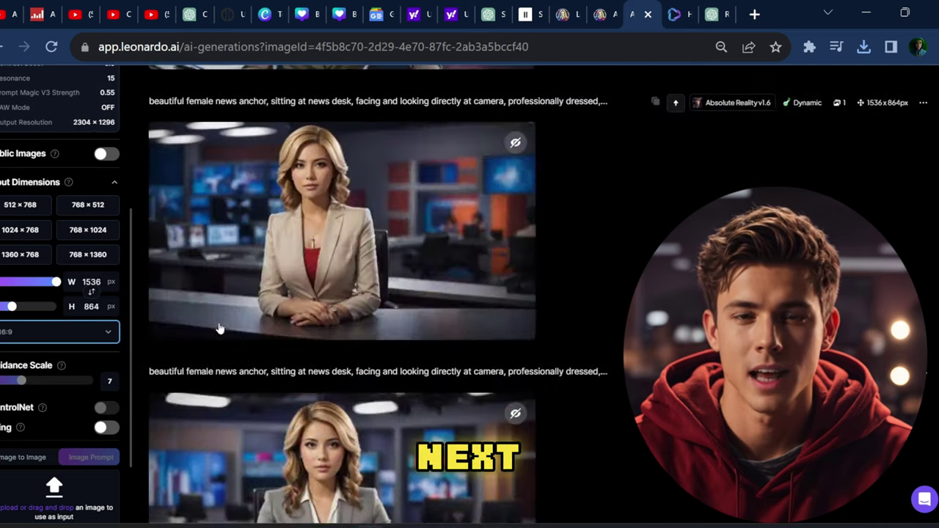
pyautogui.scroll(3, 227, 328)
pyautogui.scroll(2, 234, 328)
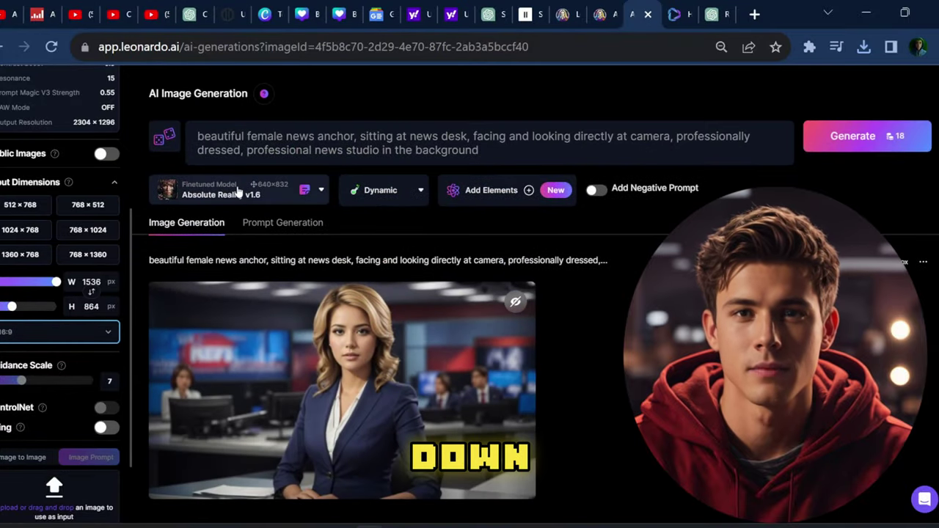
# Step: Keep Absolute Reality v1.6 as the model and Dynamic as the style
pyautogui.click(242, 194)
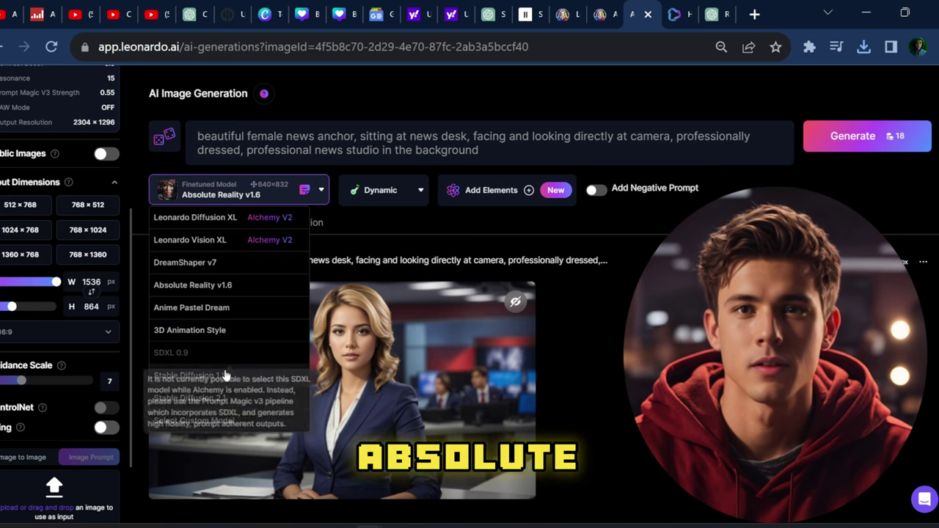
pyautogui.click(230, 285)
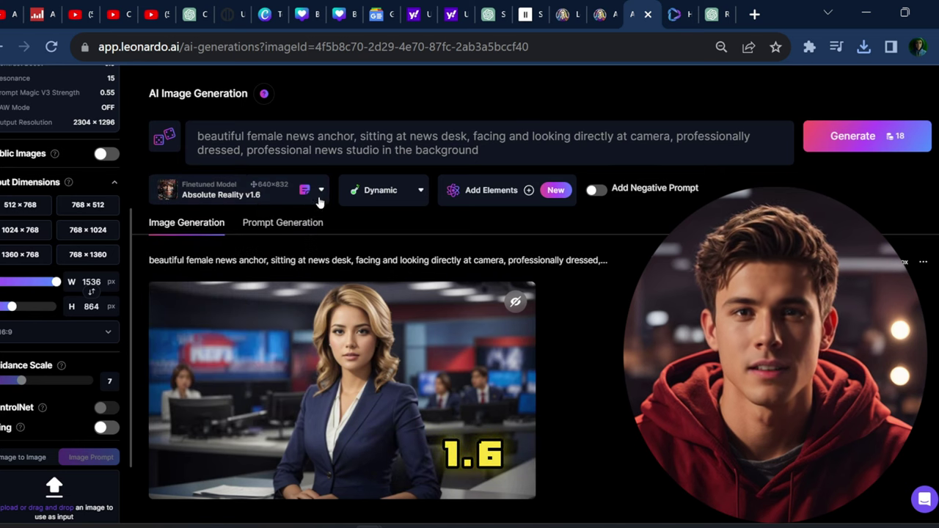
pyautogui.click(358, 187)
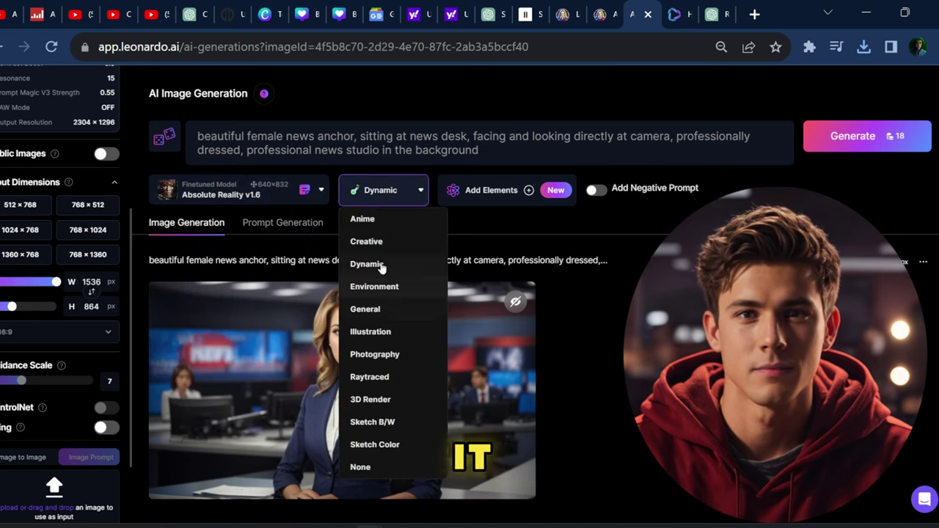
pyautogui.click(381, 264)
pyautogui.moveTo(488, 149); pyautogui.dragTo(245, 130)
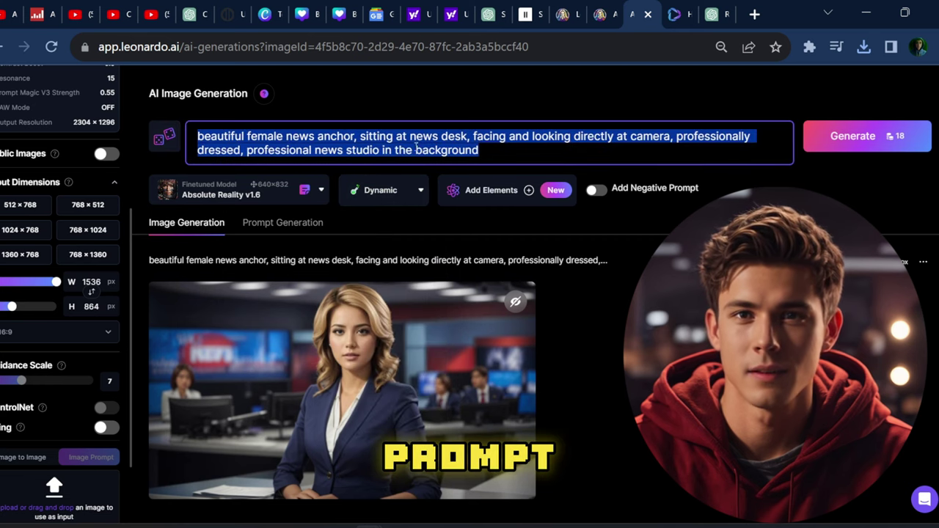
pyautogui.click(514, 138)
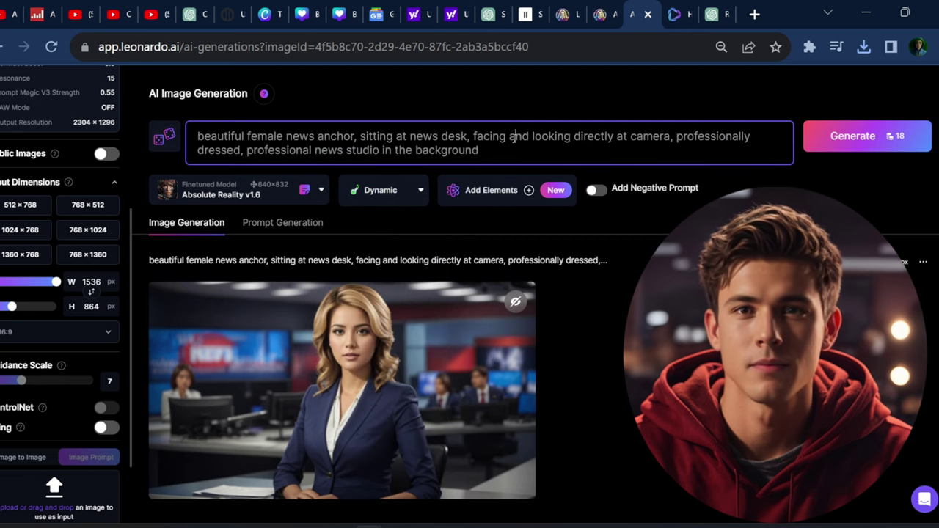
# Step: Generate a new batch of anchor images and open the grey-suit anchor full size
pyautogui.click(873, 132)
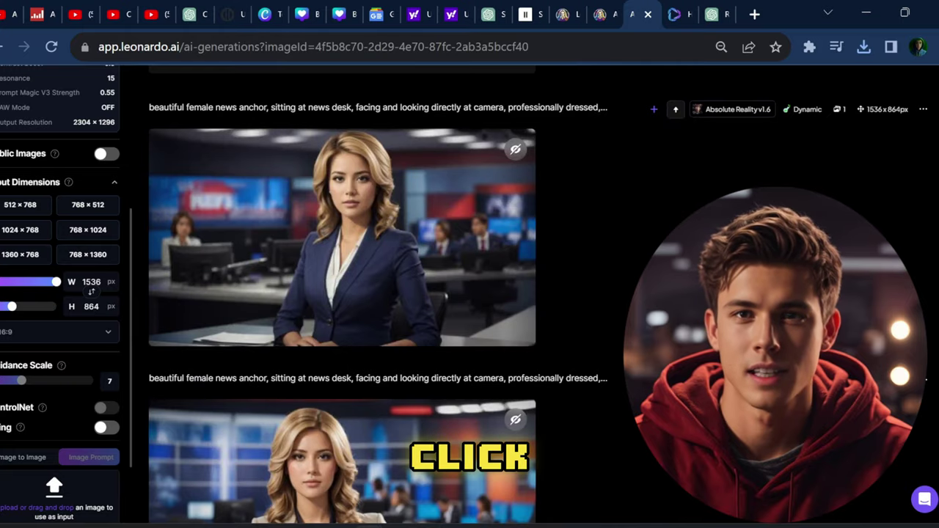
pyautogui.scroll(-5, 342, 293)
pyautogui.scroll(-5, 341, 294)
pyautogui.scroll(-5, 342, 294)
pyautogui.scroll(-5, 342, 294)
pyautogui.scroll(5, 425, 263)
pyautogui.scroll(-5, 425, 262)
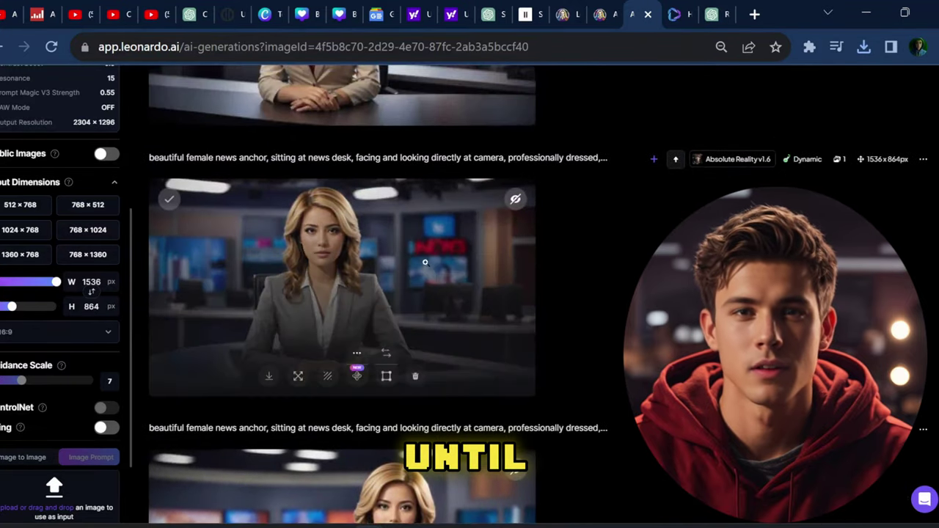
pyautogui.click(425, 263)
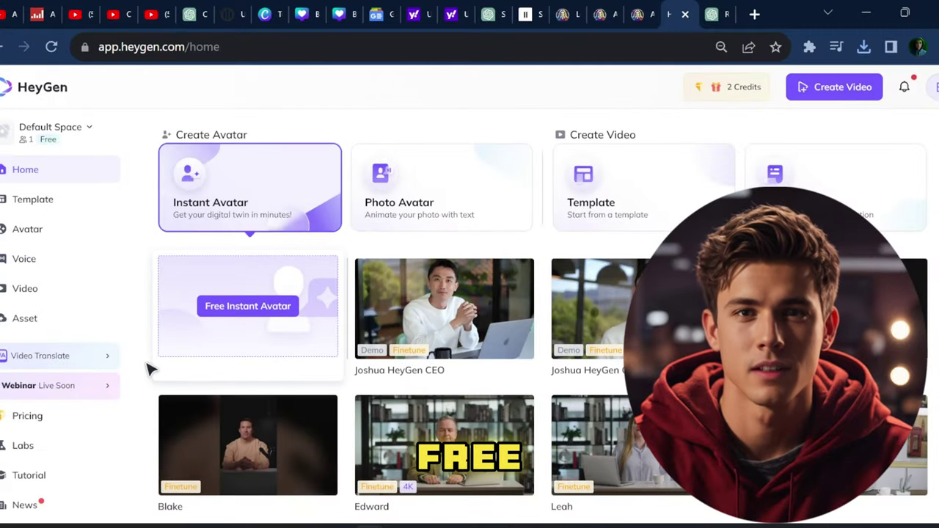
# Step: Scroll through HeyGen's Avatar Library of studio avatars, then create a new video
pyautogui.click(63, 240)
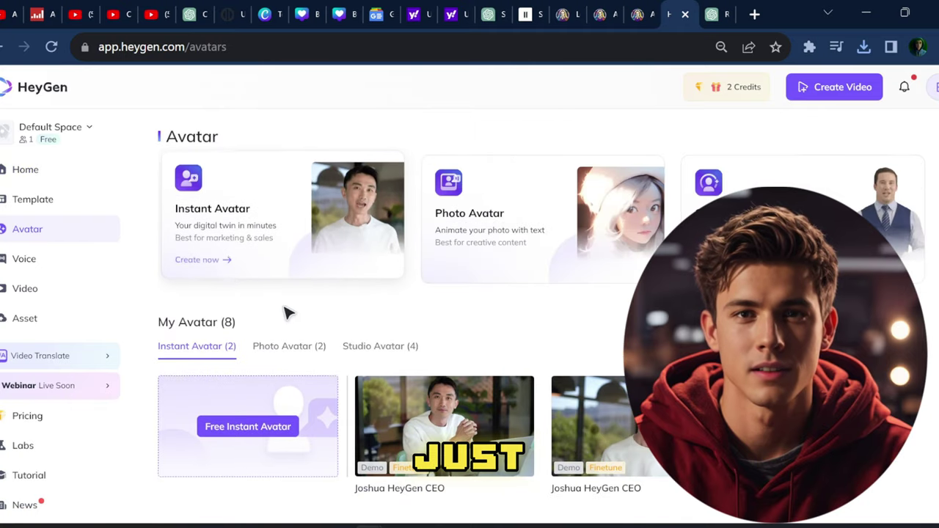
pyautogui.scroll(-3, 297, 311)
pyautogui.scroll(-3, 296, 311)
pyautogui.scroll(-4, 225, 325)
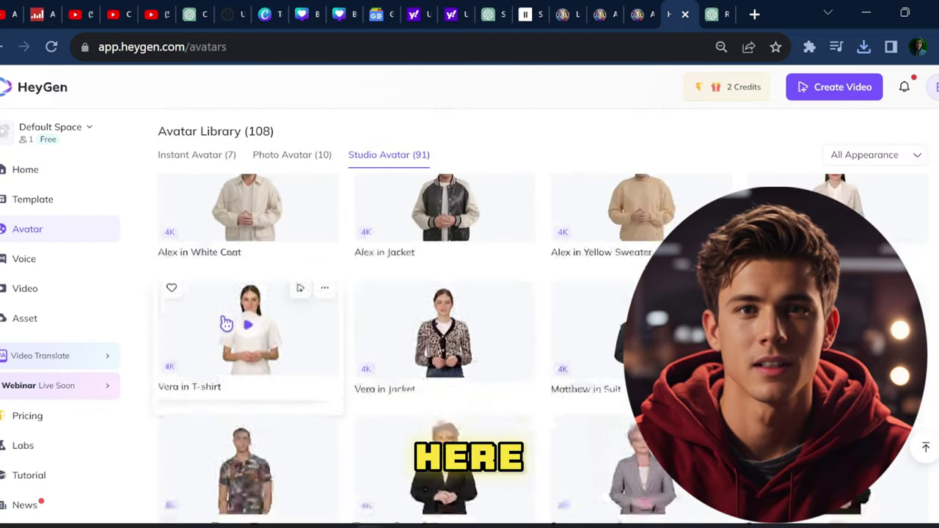
pyautogui.scroll(-4, 220, 315)
pyautogui.scroll(-4, 216, 306)
pyautogui.scroll(10, 216, 307)
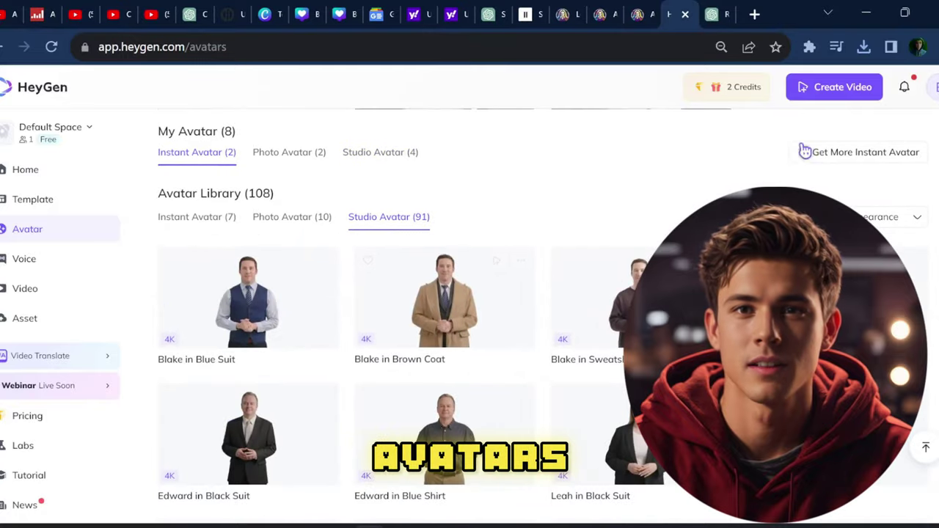
pyautogui.click(837, 86)
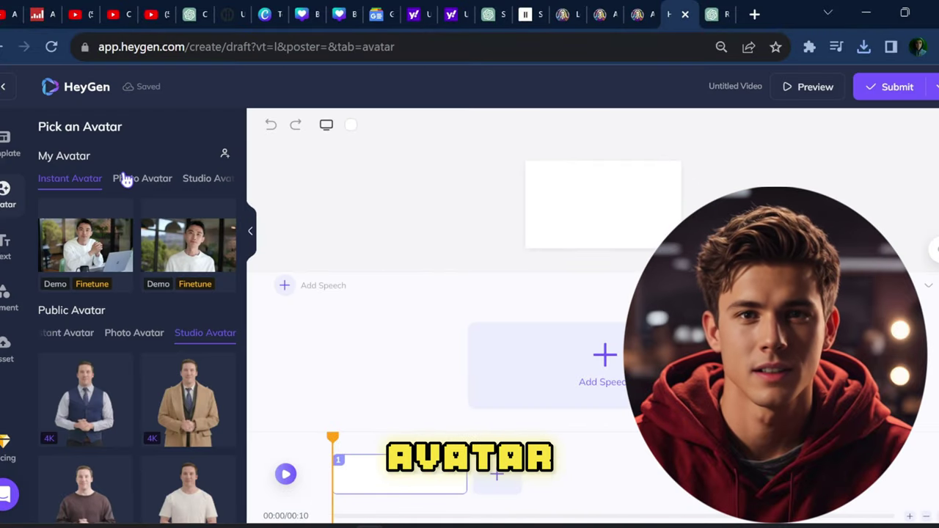
# Step: Upload the grey-suit anchor image as a photo avatar and place it on the canvas
pyautogui.click(125, 179)
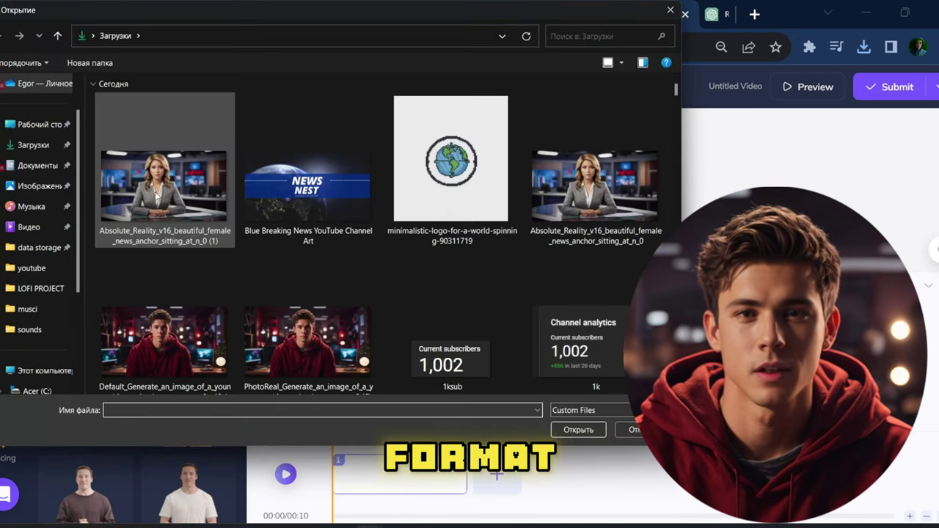
pyautogui.click(165, 187)
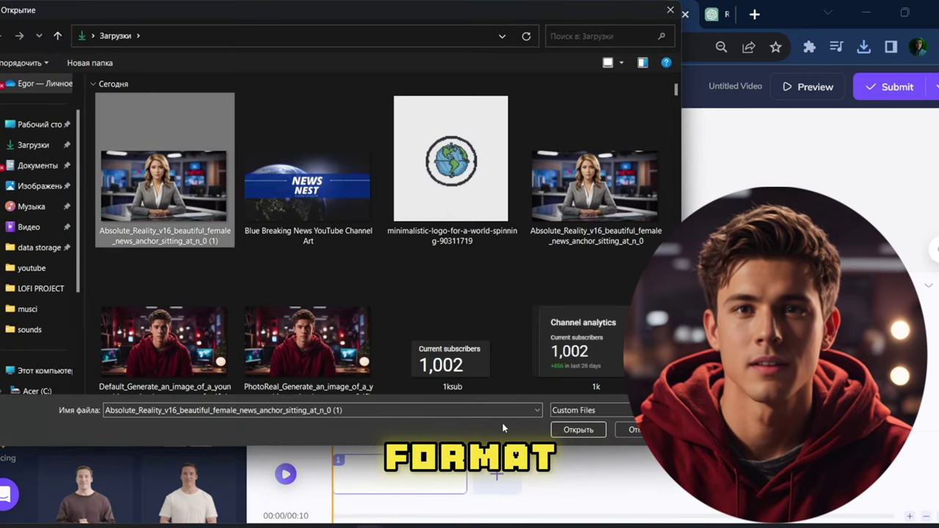
pyautogui.click(577, 430)
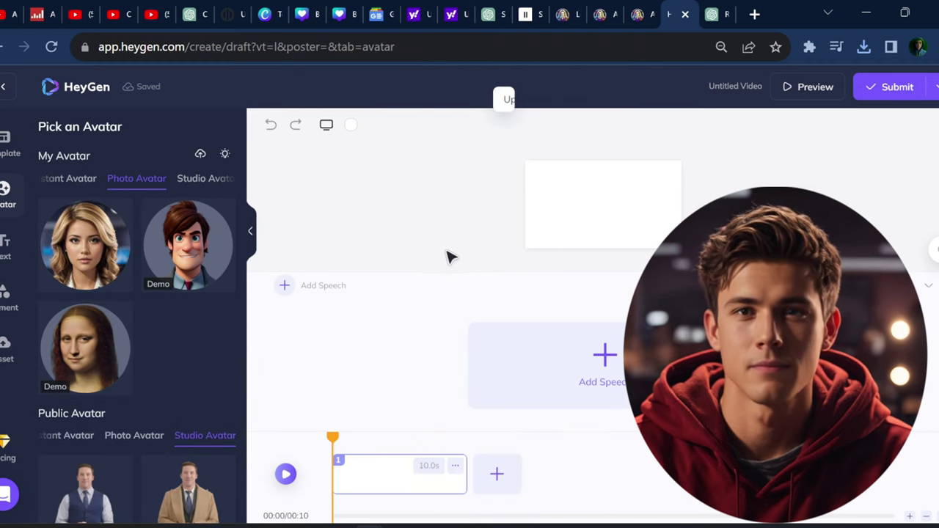
pyautogui.click(90, 249)
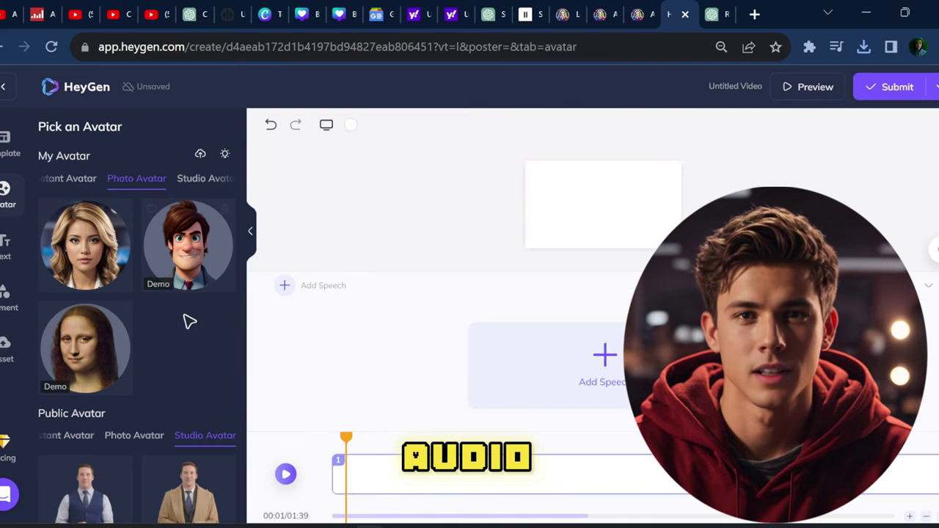
pyautogui.click(94, 263)
# Step: Use the ElevenLabs narration file as the video's audio script
pyautogui.click(422, 294)
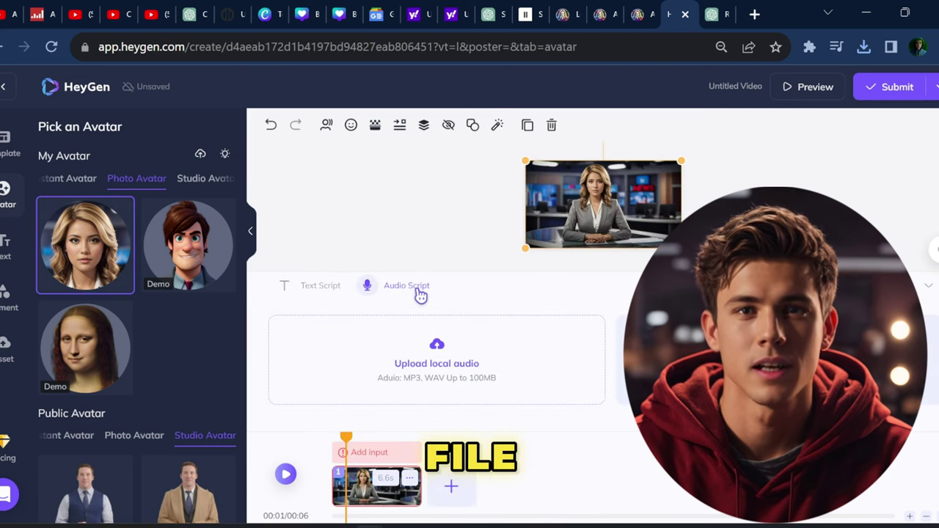
pyautogui.click(442, 361)
pyautogui.click(209, 179)
pyautogui.click(572, 430)
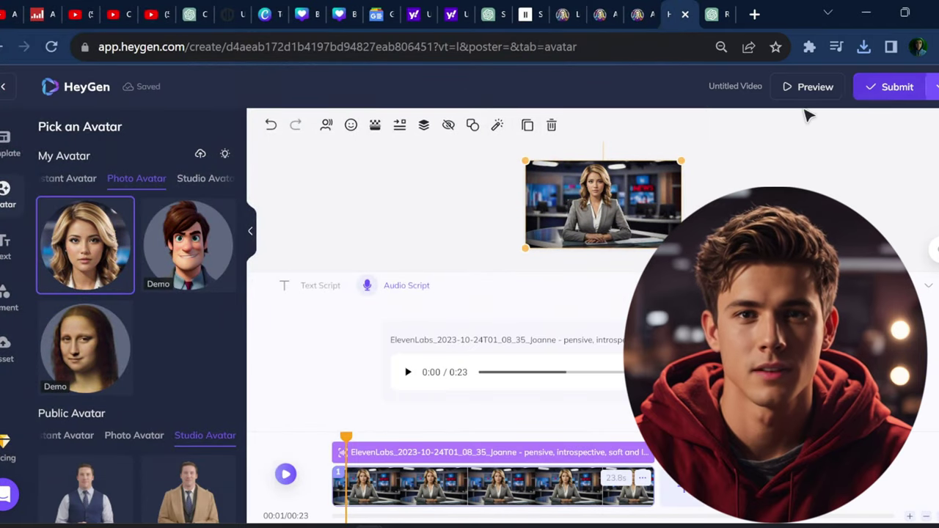
# Step: Submit the video for rendering and download the finished 23-second video
pyautogui.click(889, 87)
pyautogui.click(533, 350)
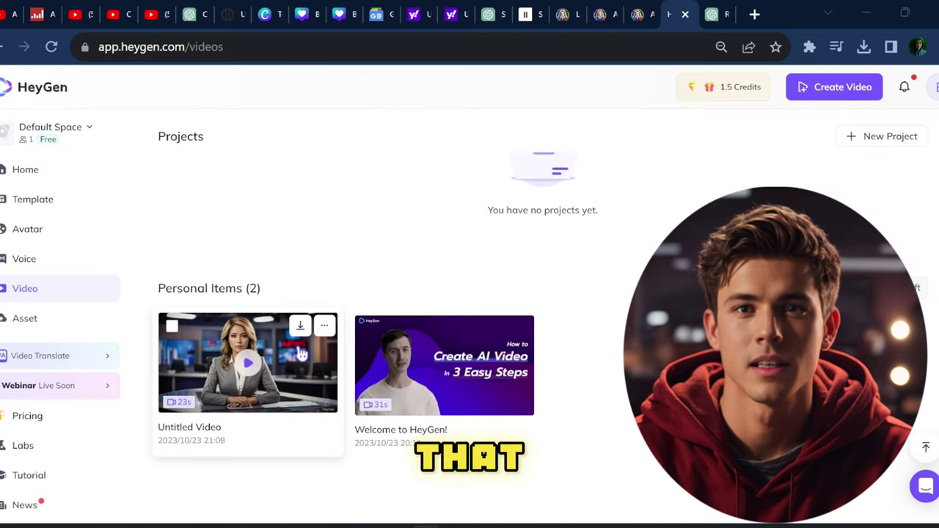
pyautogui.click(301, 327)
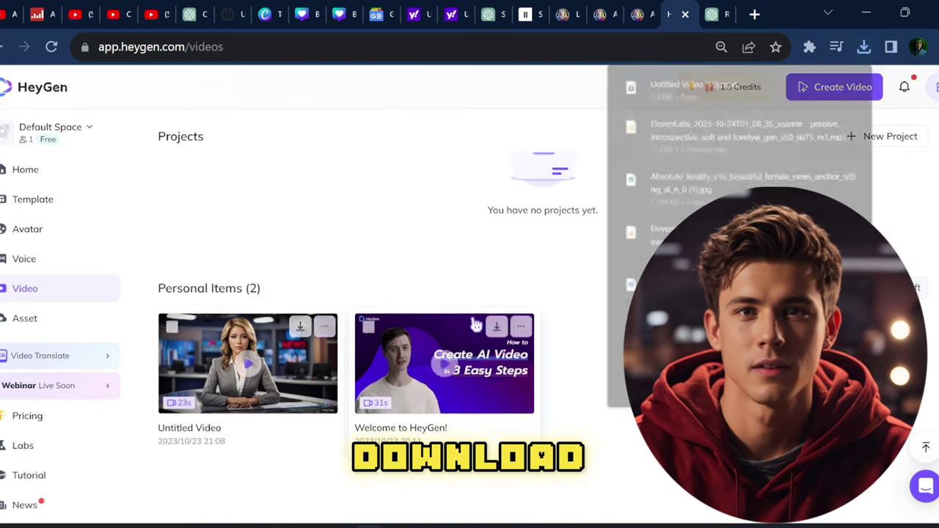
# Step: Scroll ChatGPT's response and make a first selection around the keyword table
pyautogui.scroll(-2, 475, 167)
pyautogui.scroll(2, 476, 167)
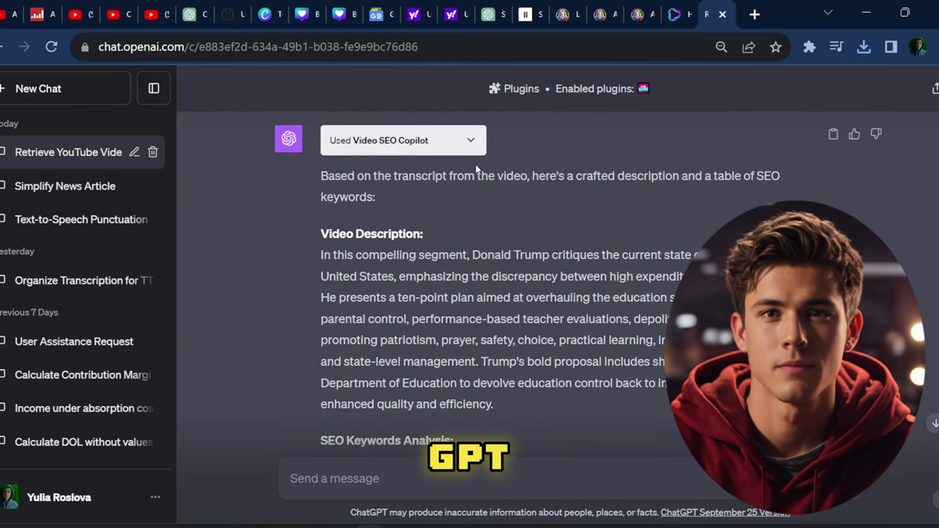
pyautogui.scroll(-3, 474, 169)
pyautogui.scroll(-1, 440, 175)
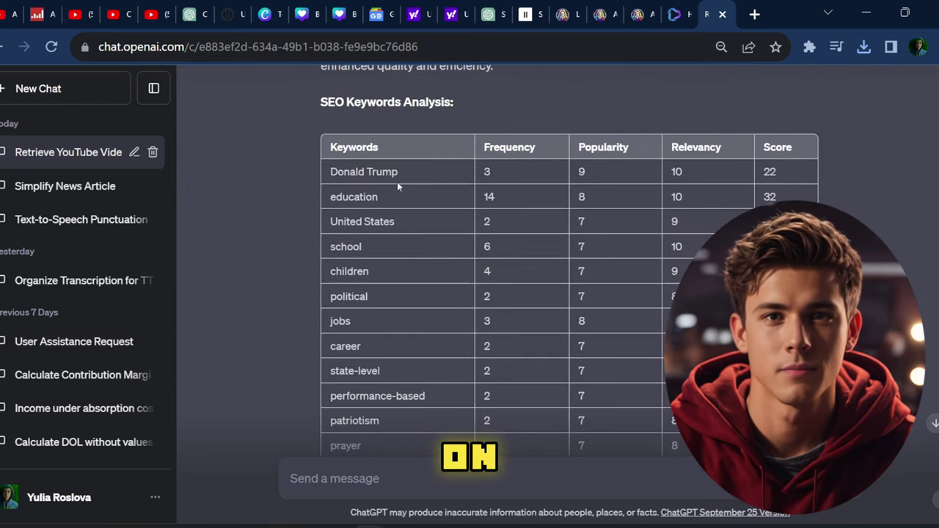
pyautogui.moveTo(343, 169); pyautogui.dragTo(441, 419)
pyautogui.scroll(1, 462, 287)
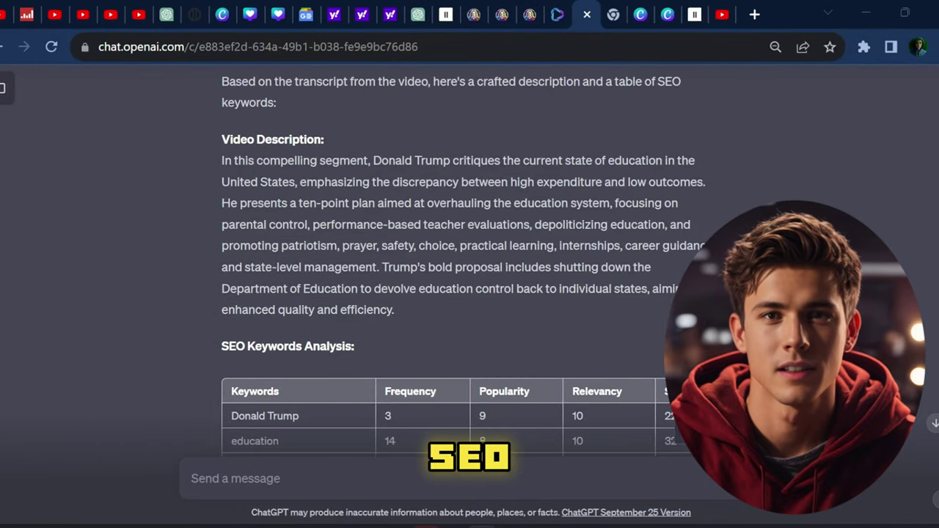
# Step: Select the SEO Keywords Analysis table rows and copy them
pyautogui.scroll(-2, 470, 279)
pyautogui.scroll(-1, 470, 279)
pyautogui.scroll(-5, 470, 279)
pyautogui.scroll(-2, 470, 279)
pyautogui.scroll(3, 556, 293)
pyautogui.scroll(2, 556, 294)
pyautogui.scroll(1, 225, 224)
pyautogui.moveTo(224, 220)
pyautogui.mouseDown()
pyautogui.moveTo(263, 296)
pyautogui.moveTo(279, 410)
pyautogui.mouseUp()
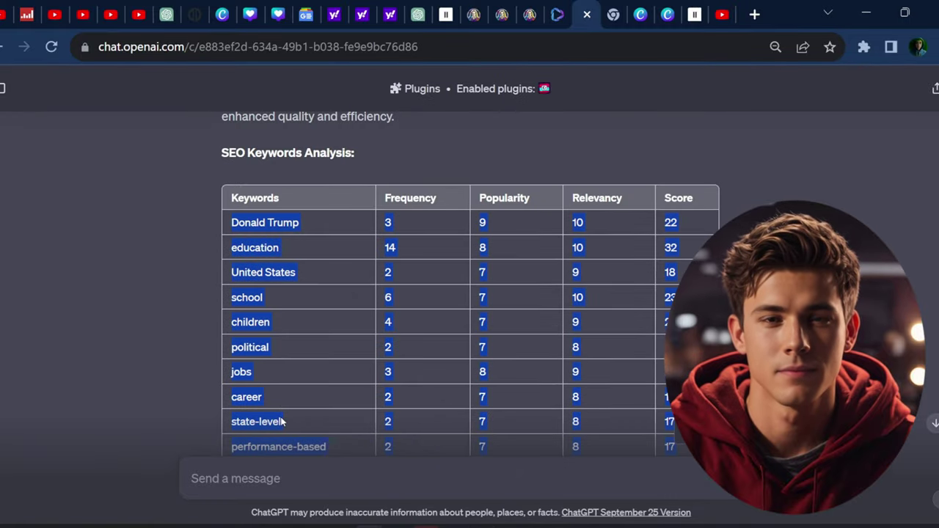
pyautogui.rightClick(266, 428)
pyautogui.click(279, 312)
pyautogui.scroll(3, 304, 323)
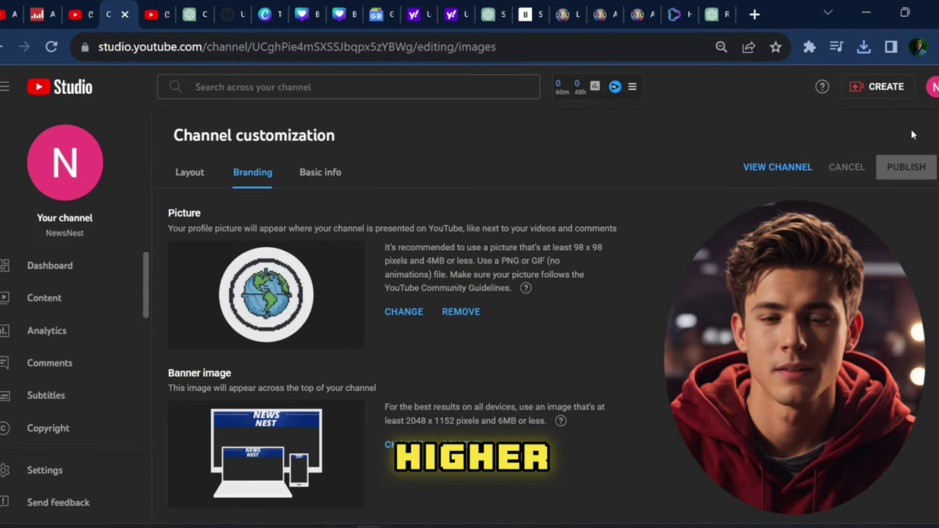
# Step: Upload the Untitled Video (50) file from the NewsNest channel
pyautogui.click(933, 87)
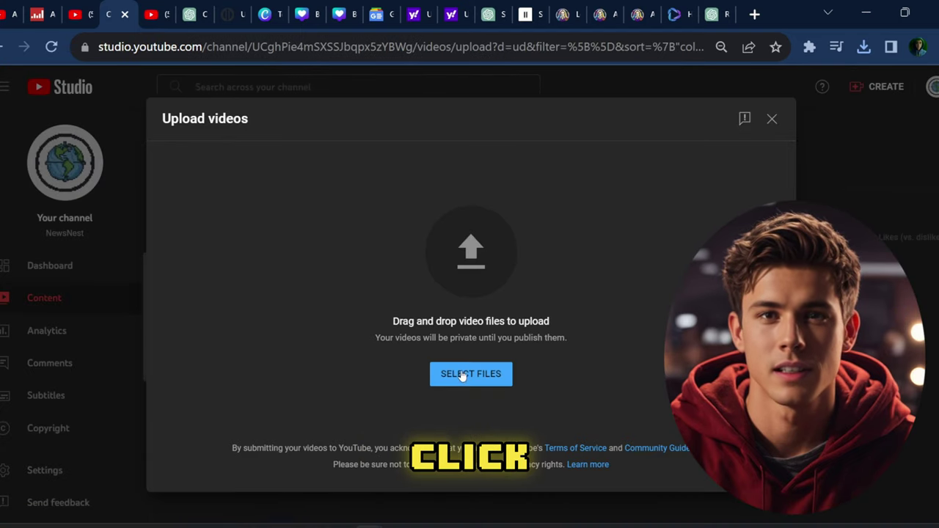
pyautogui.click(470, 374)
pyautogui.click(165, 183)
pyautogui.click(579, 430)
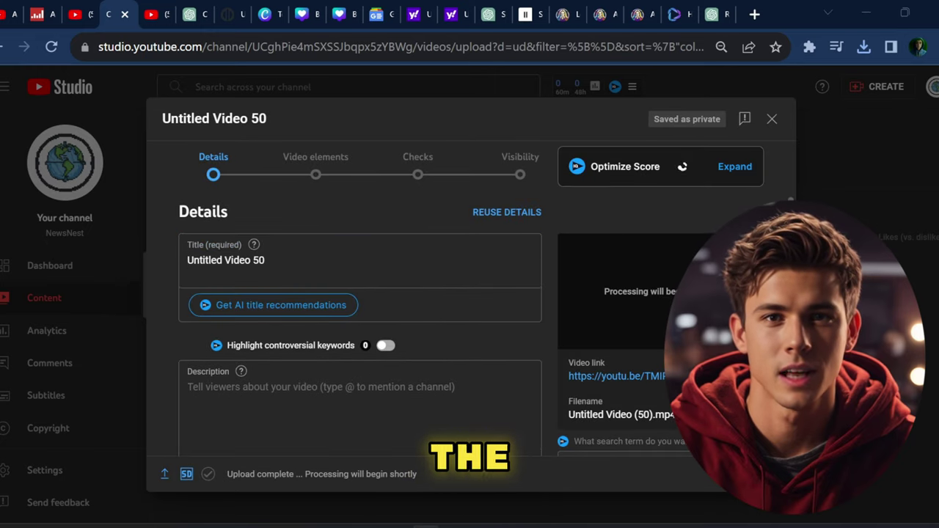
# Step: Copy ChatGPT's video description and paste it into the Description field
pyautogui.click(700, 20)
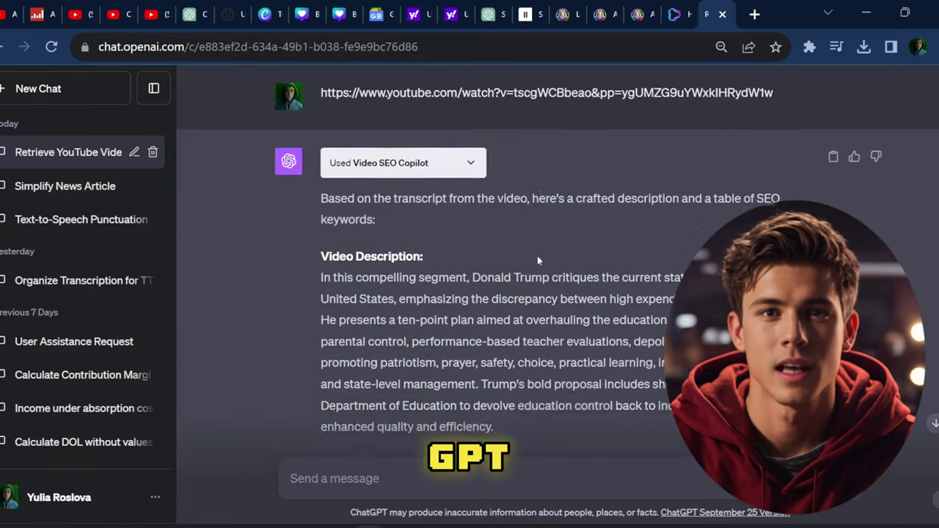
pyautogui.moveTo(321, 170)
pyautogui.mouseDown()
pyautogui.moveTo(411, 234)
pyautogui.moveTo(494, 320)
pyautogui.mouseUp()
pyautogui.click(138, 14)
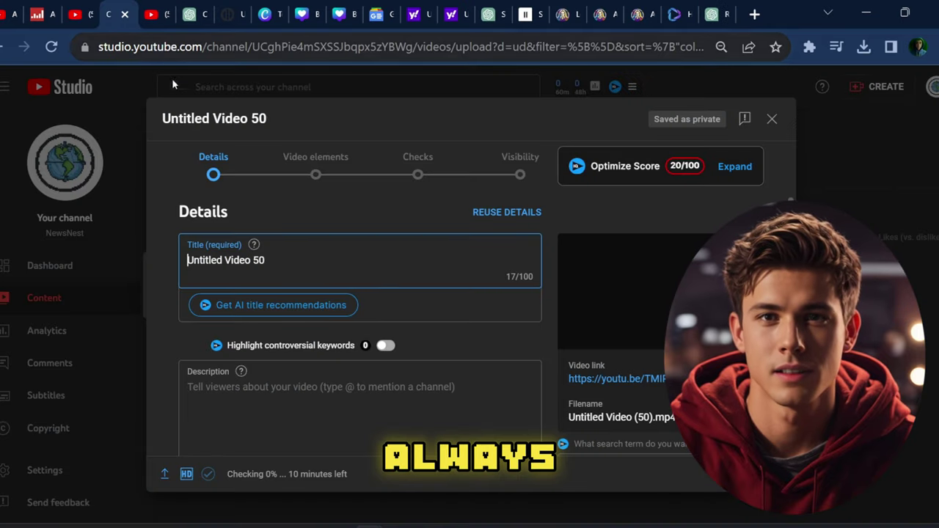
pyautogui.hotkey('ctrl', 'v')
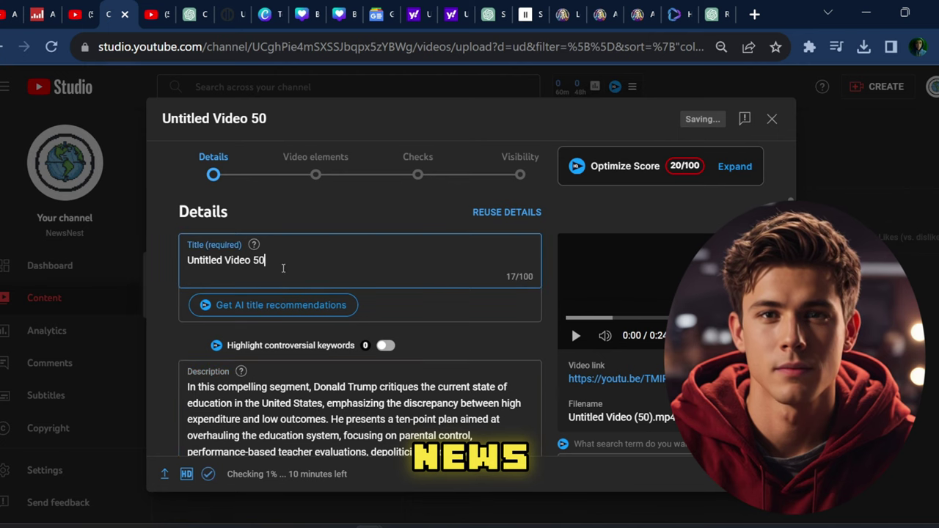
# Step: Paste the Trump appeal headline as the title and continue to video elements
pyautogui.hotkey('ctrl', 'v')
pyautogui.scroll(-2, 282, 268)
pyautogui.scroll(-5, 282, 272)
pyautogui.scroll(-1, 281, 279)
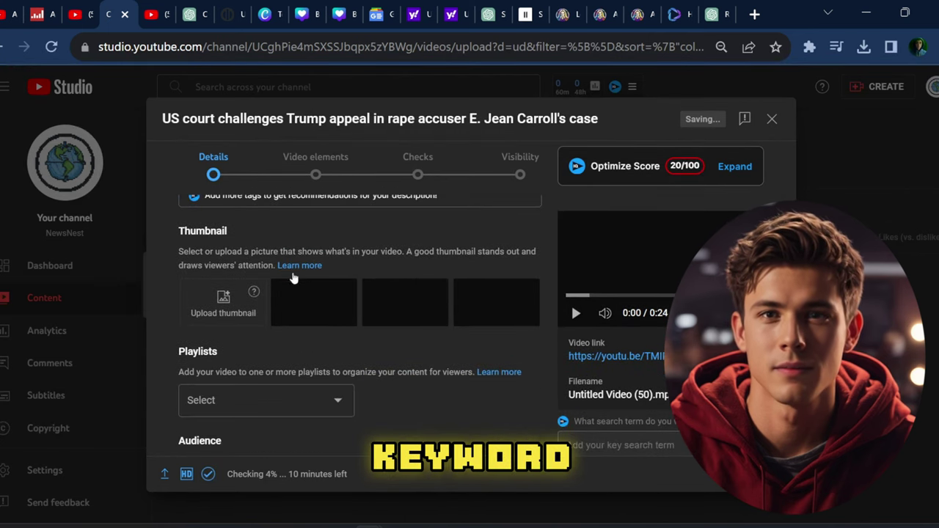
pyautogui.scroll(-2, 304, 315)
pyautogui.scroll(-5, 308, 313)
pyautogui.scroll(-3, 312, 313)
pyautogui.scroll(-5, 317, 311)
pyautogui.scroll(1, 313, 304)
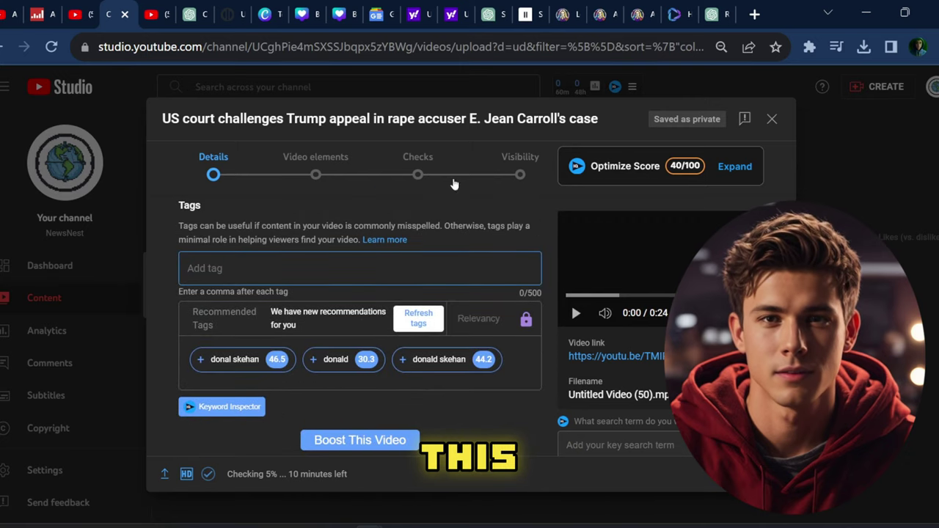
pyautogui.scroll(-2, 592, 345)
pyautogui.scroll(-5, 591, 344)
pyautogui.click(184, 397)
pyautogui.click(763, 473)
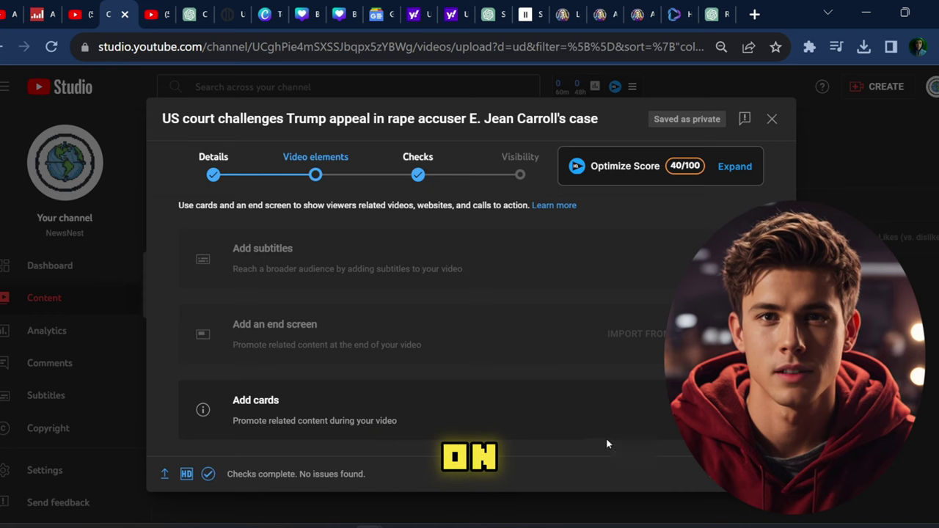
# Step: Add a Video card linking to the channel's listed existing video
pyautogui.click(587, 396)
pyautogui.click(414, 189)
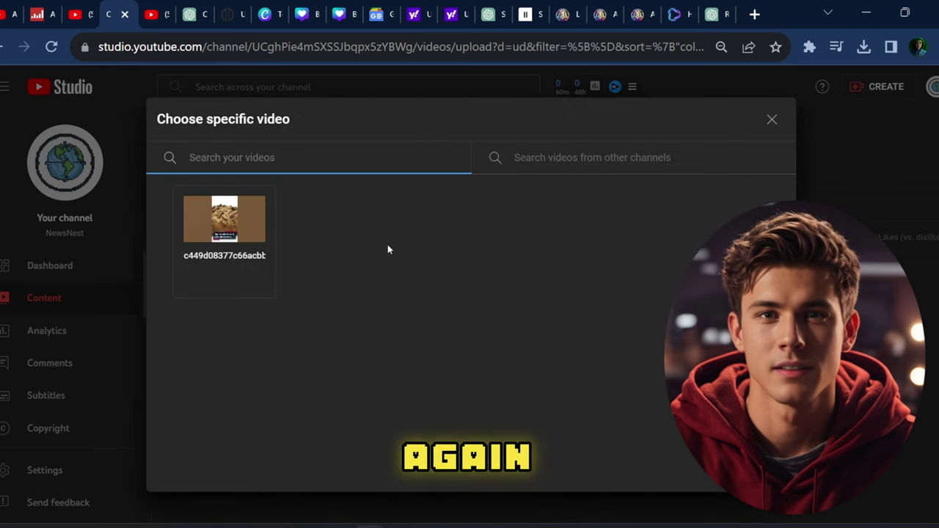
pyautogui.click(230, 210)
pyautogui.scroll(-2, 413, 264)
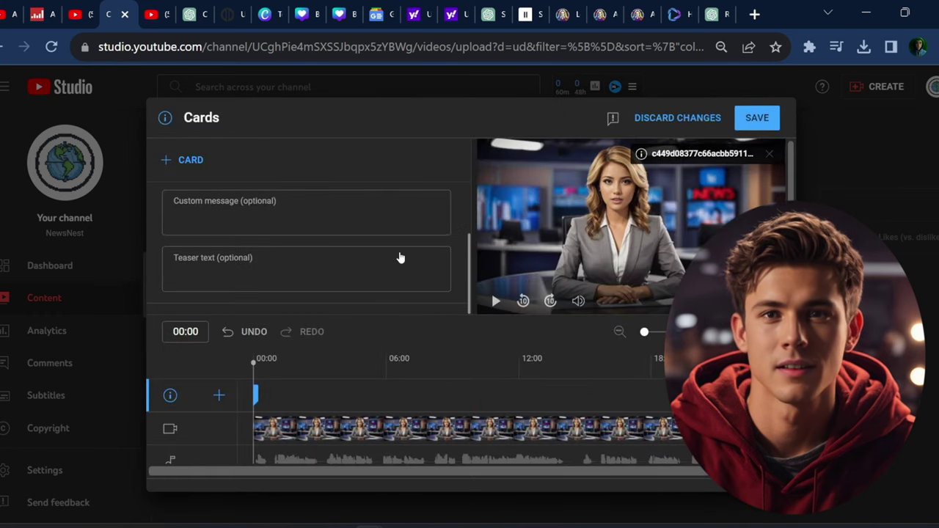